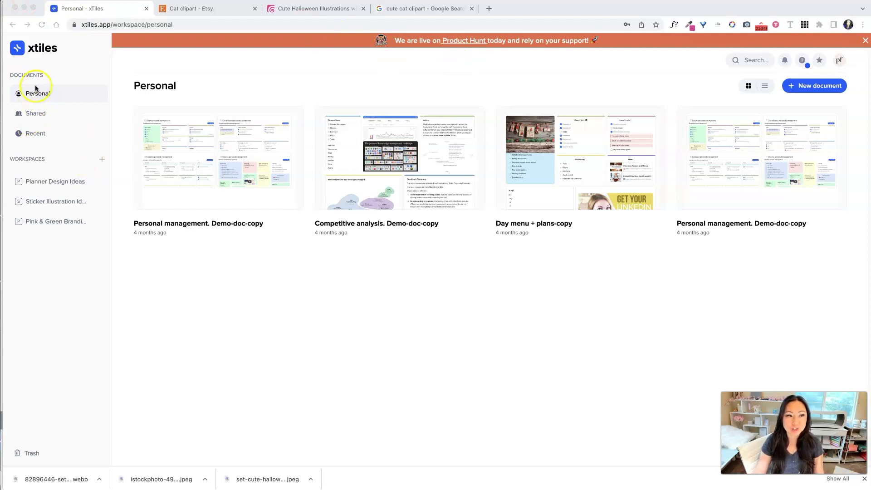
# Browse Shared, Recent and the Sticker Illustration Ideas workspace to open the Cat Stickers document.
pyautogui.click(38, 114)
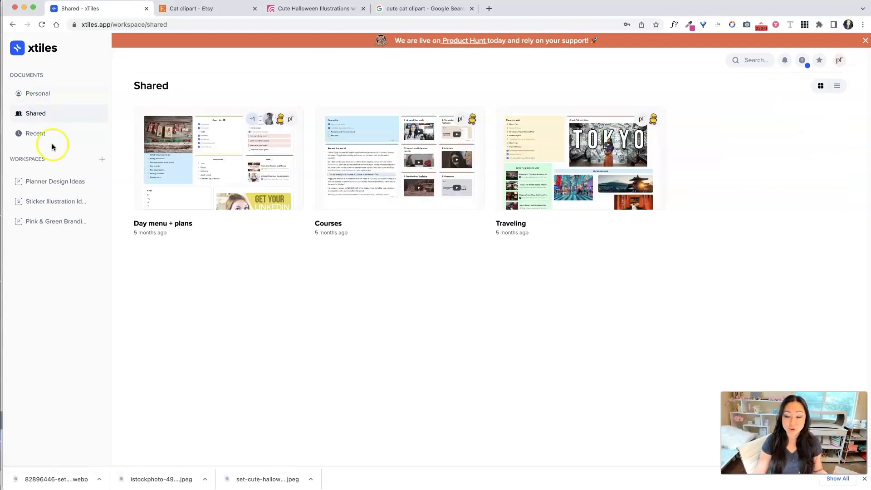
pyautogui.click(34, 136)
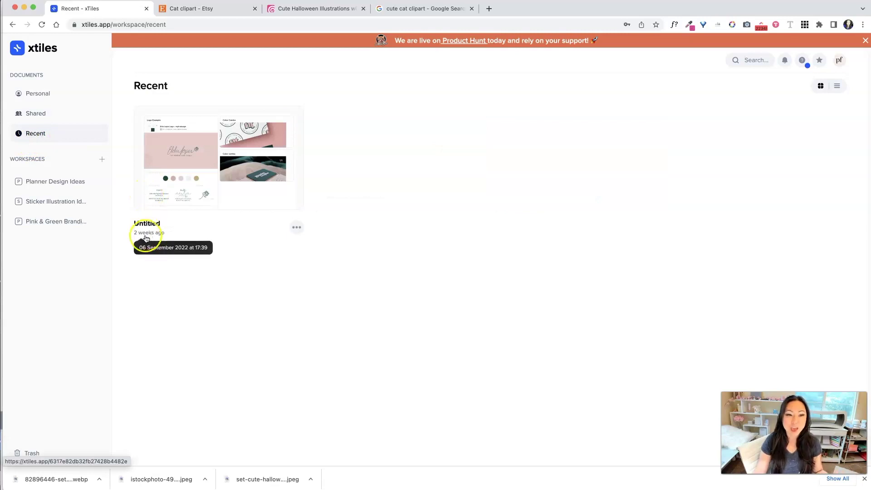
pyautogui.click(49, 187)
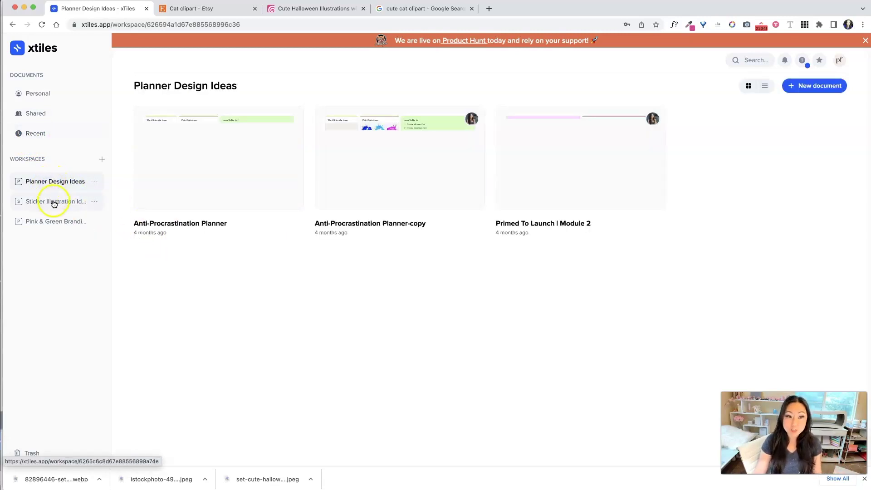
pyautogui.click(54, 202)
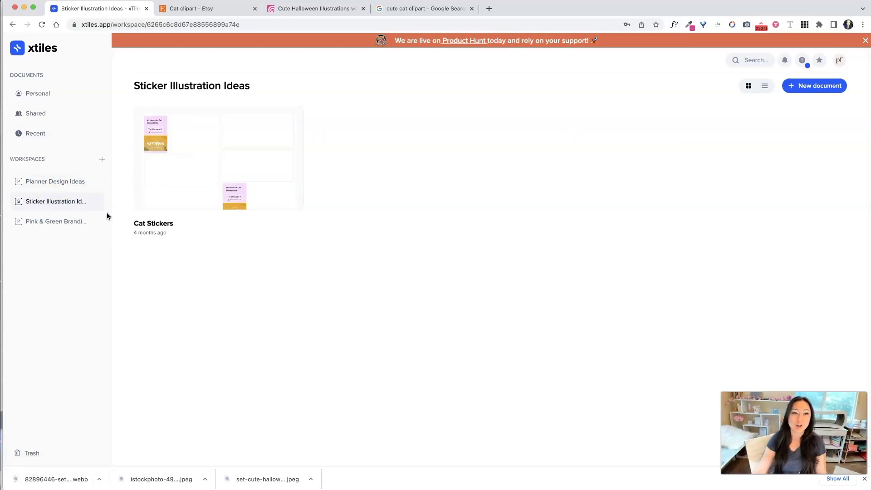
pyautogui.click(194, 142)
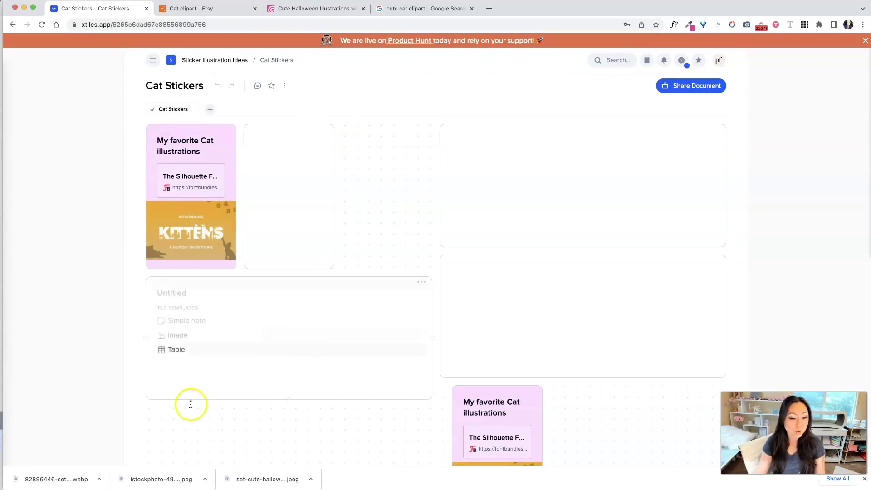
# Drop the downloaded purple cats .webp into the top-right tile and title it 'Cute cats in action'.
pyautogui.click(76, 487)
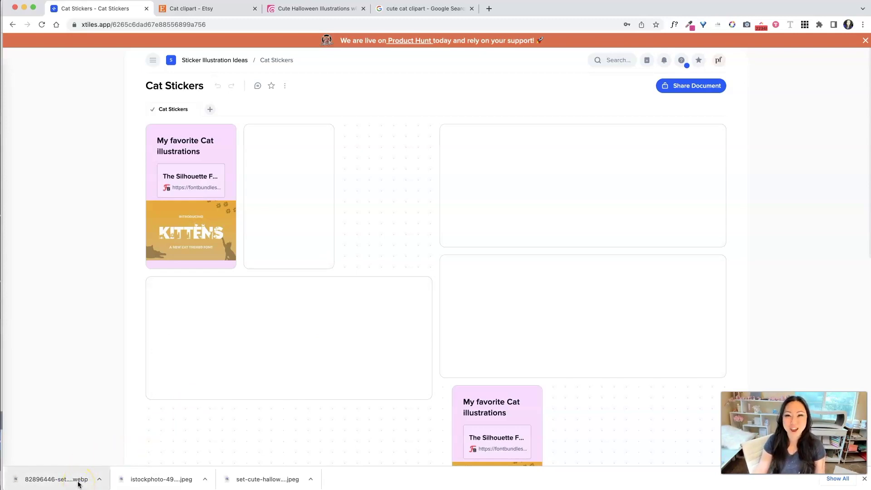
pyautogui.moveTo(78, 485); pyautogui.dragTo(507, 164)
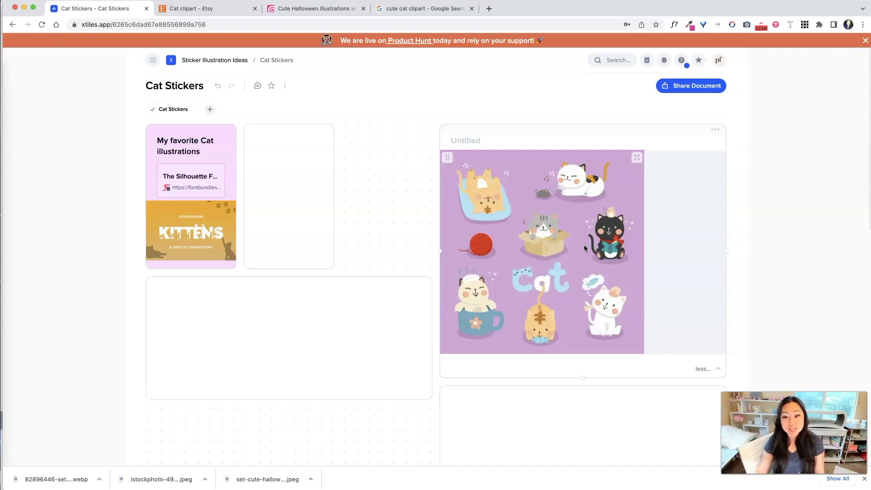
pyautogui.click(468, 142)
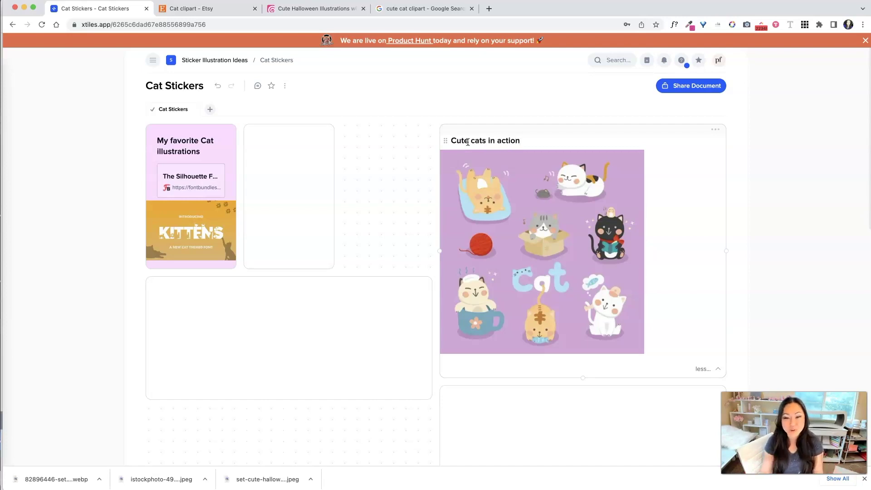
# Drop the teal cats image into the lower-left tile and enlarge the tile to fit it.
pyautogui.click(468, 143)
pyautogui.click(561, 405)
pyautogui.click(720, 297)
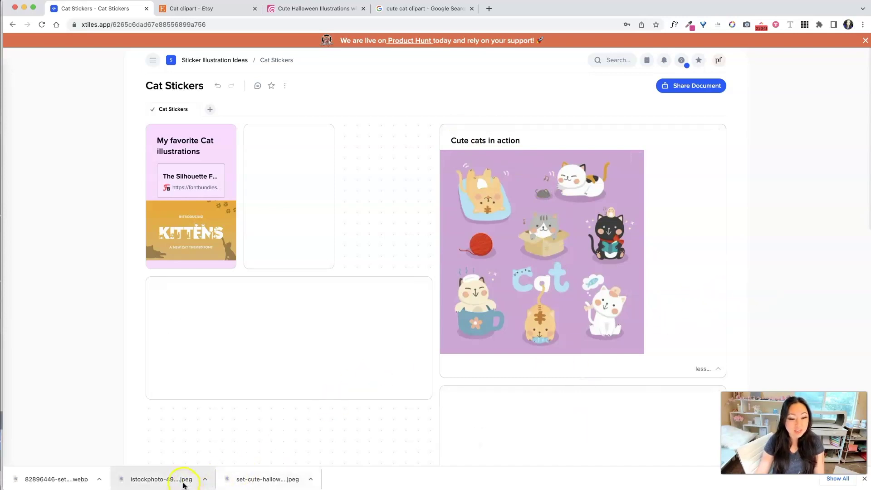
pyautogui.moveTo(184, 485); pyautogui.dragTo(292, 354)
pyautogui.scroll(-3, 327, 218)
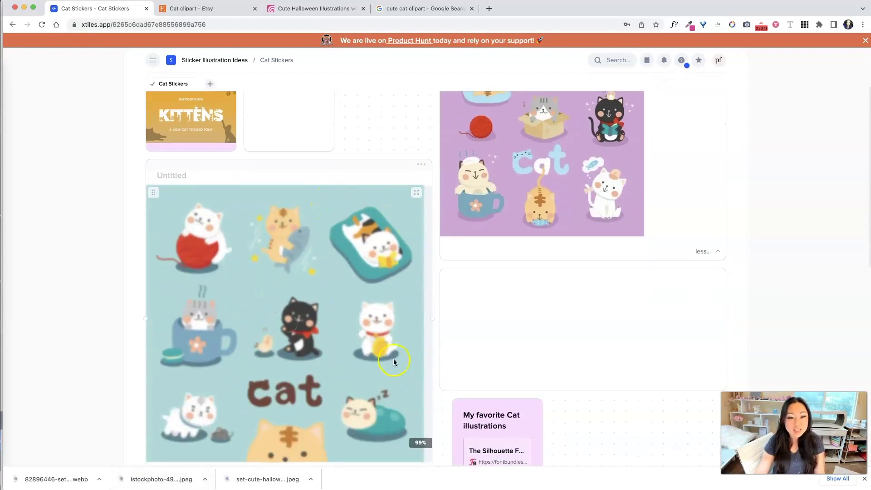
pyautogui.scroll(-3, 364, 268)
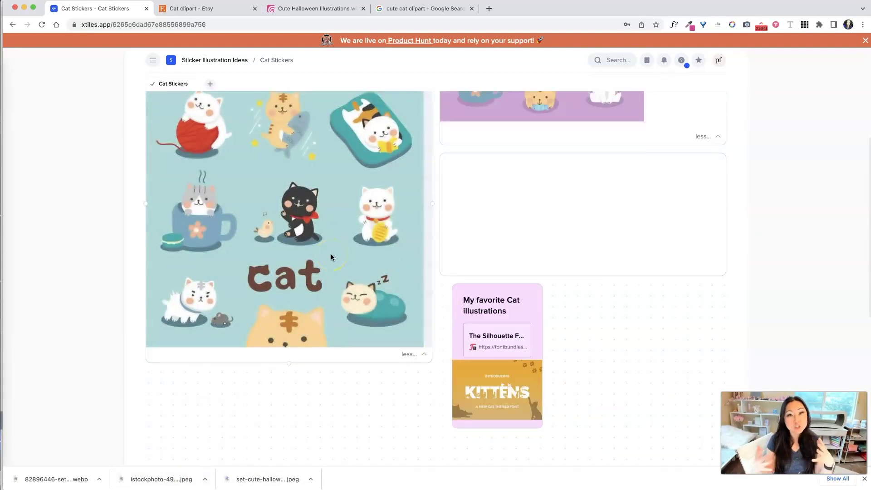
pyautogui.click(376, 364)
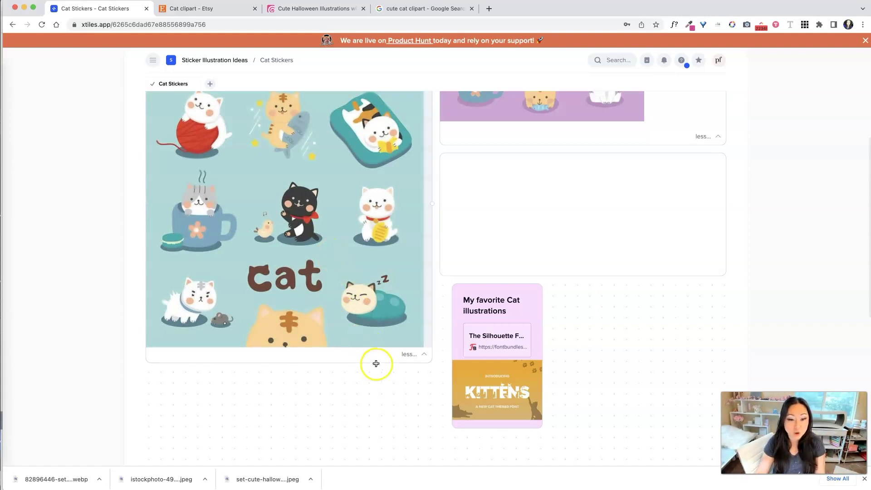
pyautogui.click(425, 360)
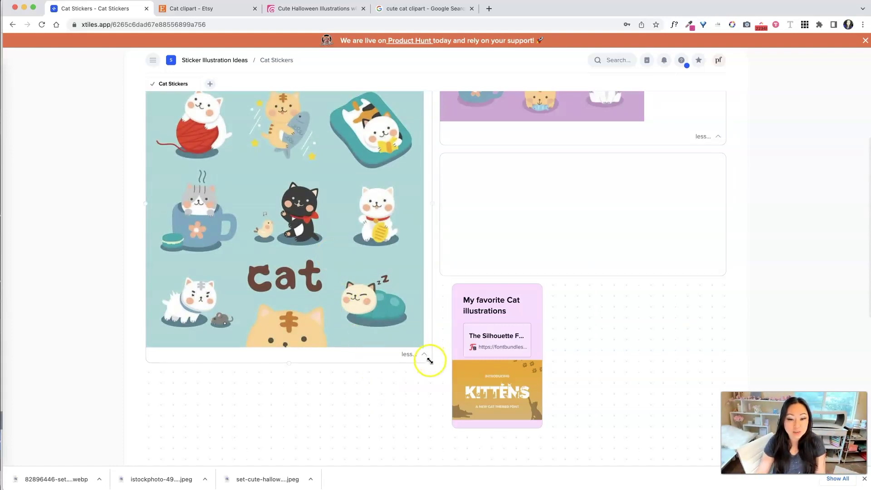
pyautogui.moveTo(430, 361); pyautogui.dragTo(420, 217)
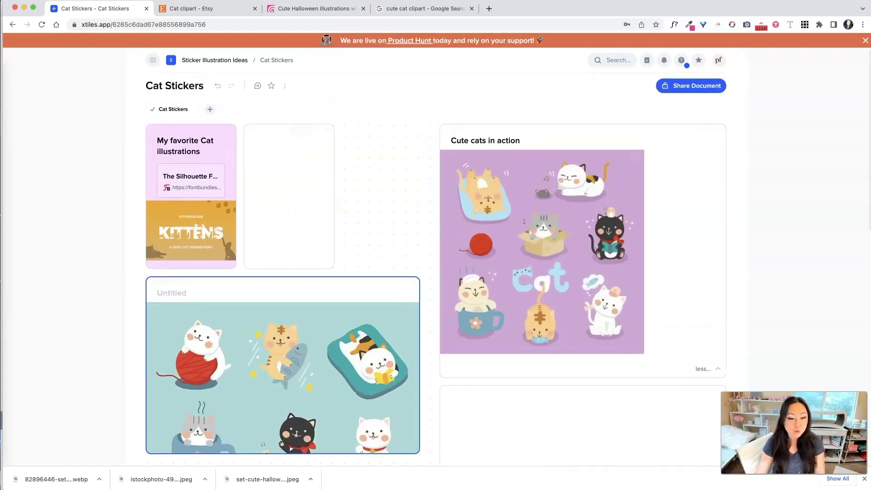
# Add the Halloween image to the small tile and title the tiles 'More cats in action' and 'Halloween'.
pyautogui.moveTo(286, 478); pyautogui.dragTo(295, 225)
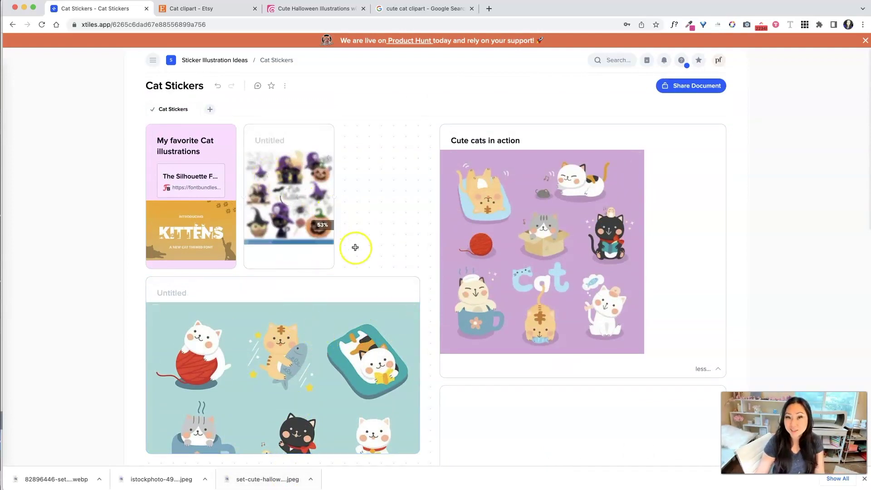
pyautogui.click(181, 293)
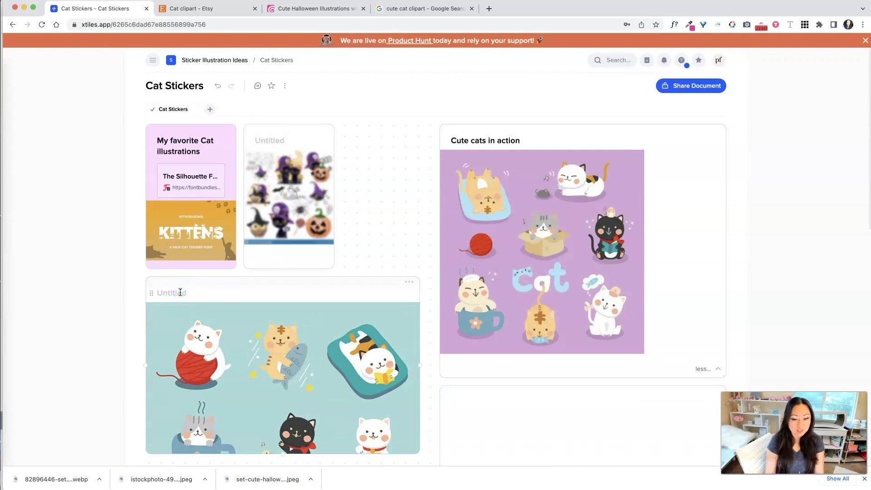
pyautogui.write('More cats in action')
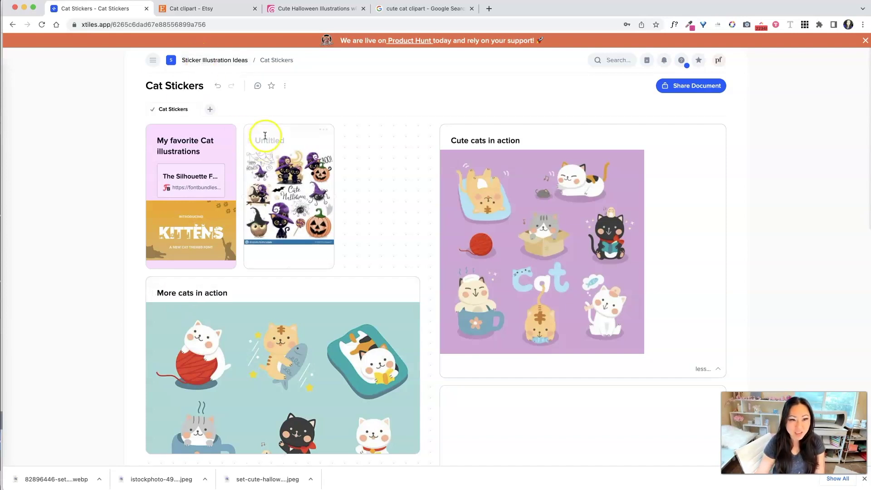
pyautogui.click(272, 137)
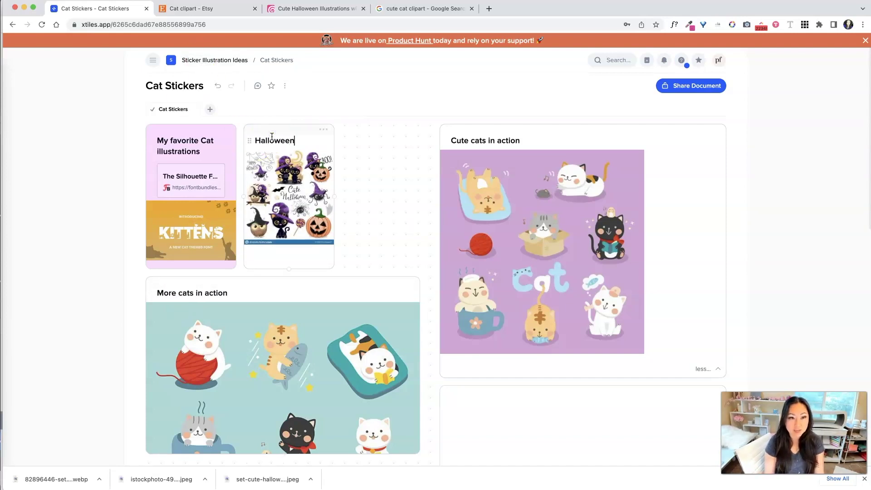
pyautogui.click(217, 8)
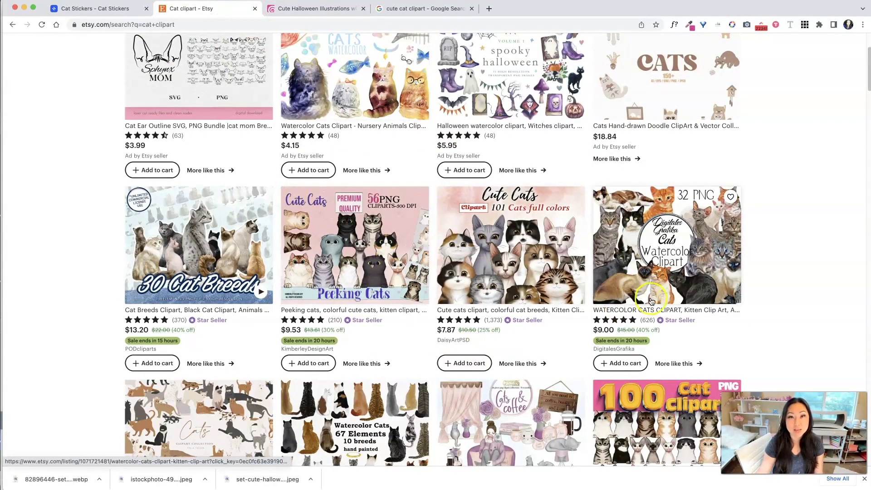
# Open Etsy's hand-drawn Cat Clipart Set listing and select its URL in the address bar.
pyautogui.scroll(1, 652, 301)
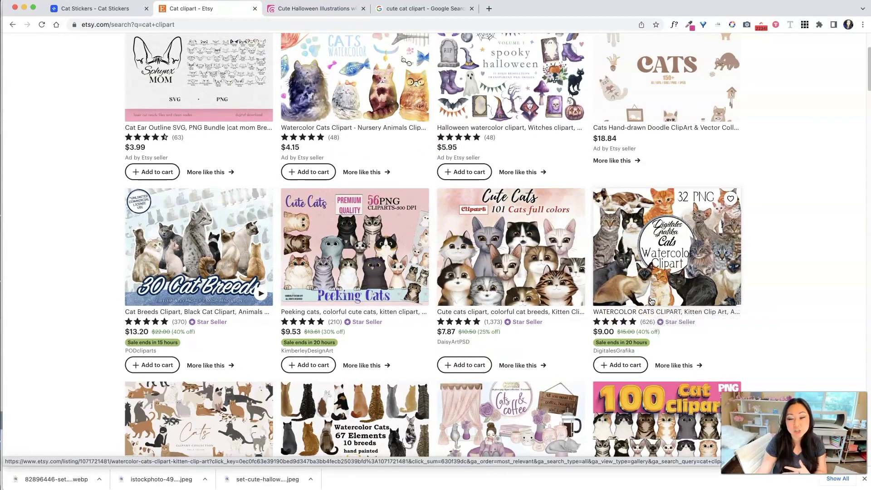
pyautogui.scroll(3, 652, 301)
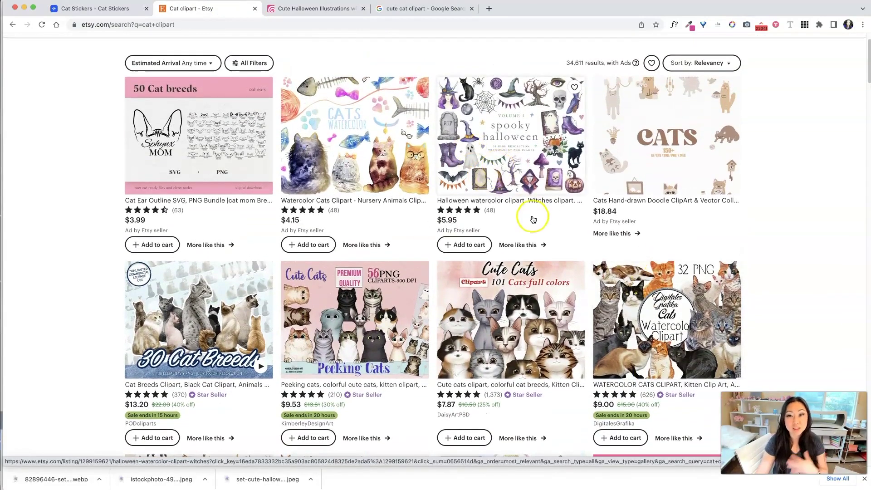
pyautogui.scroll(-5, 533, 218)
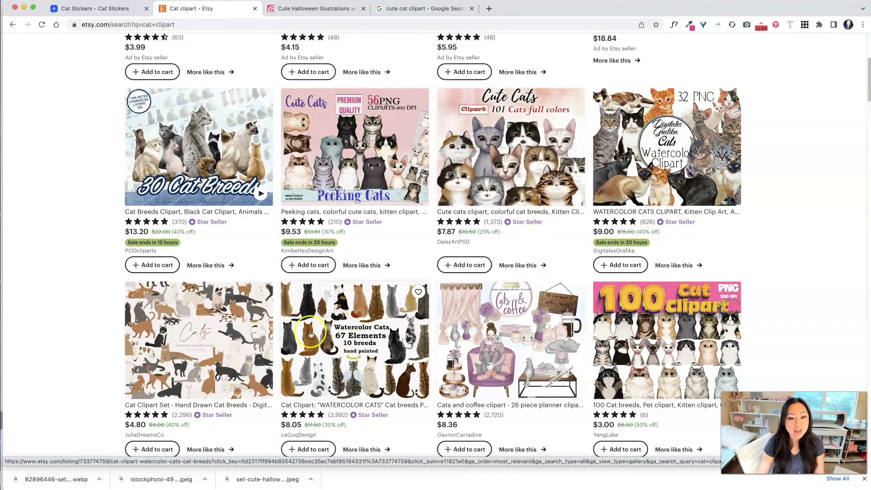
pyautogui.click(221, 330)
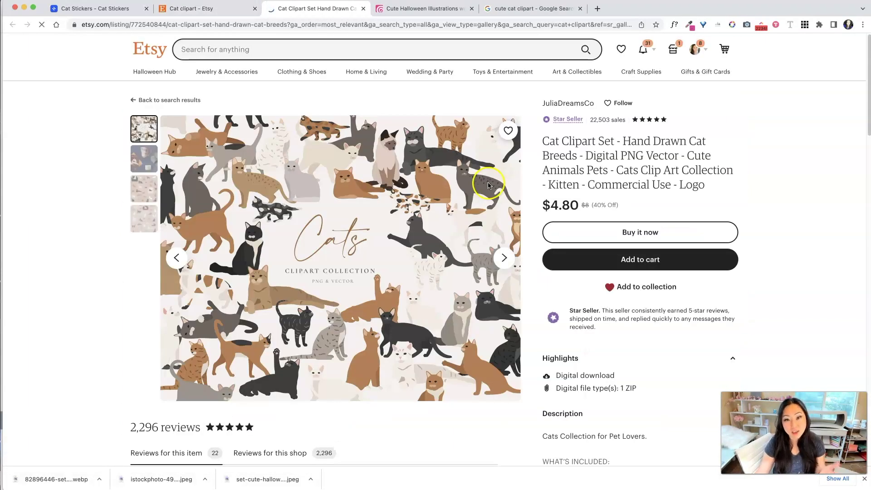
pyautogui.scroll(-5, 596, 276)
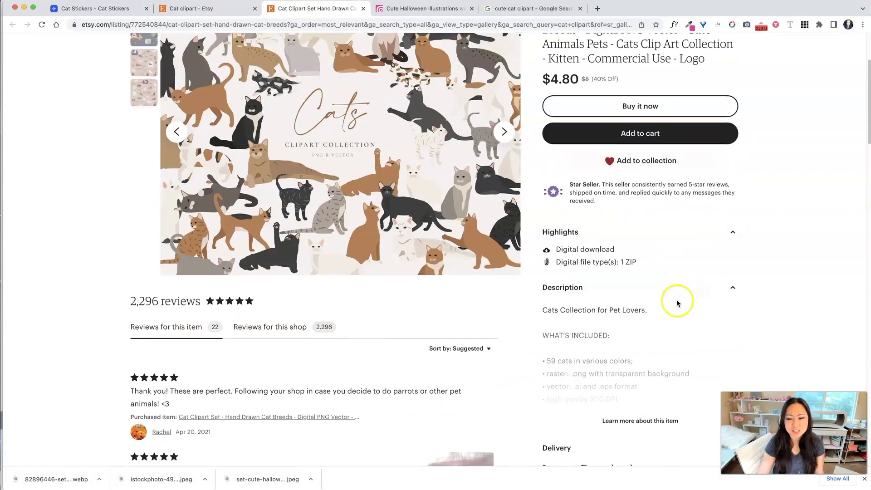
pyautogui.scroll(7, 384, 68)
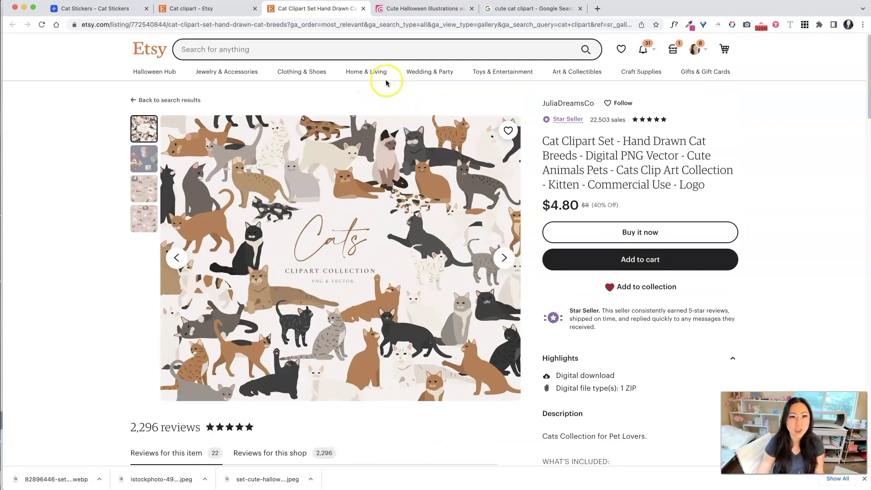
pyautogui.click(401, 28)
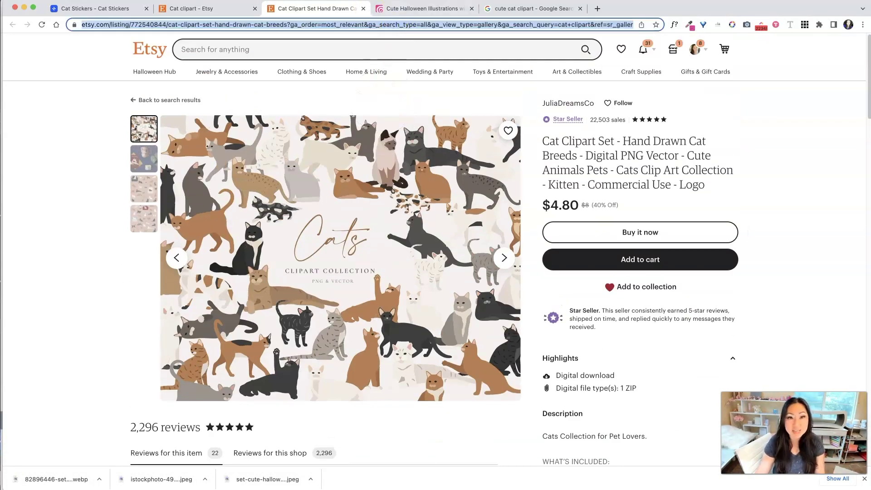
pyautogui.click(117, 8)
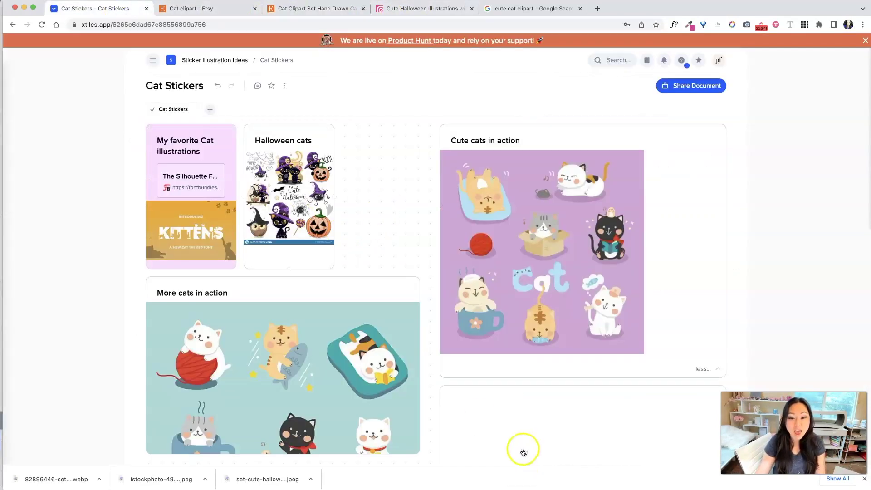
# Paste the Etsy listing link into the empty tile, title it 'Extended Licenses Clipart that I like!', and open it.
pyautogui.scroll(-2, 525, 409)
pyautogui.click(526, 345)
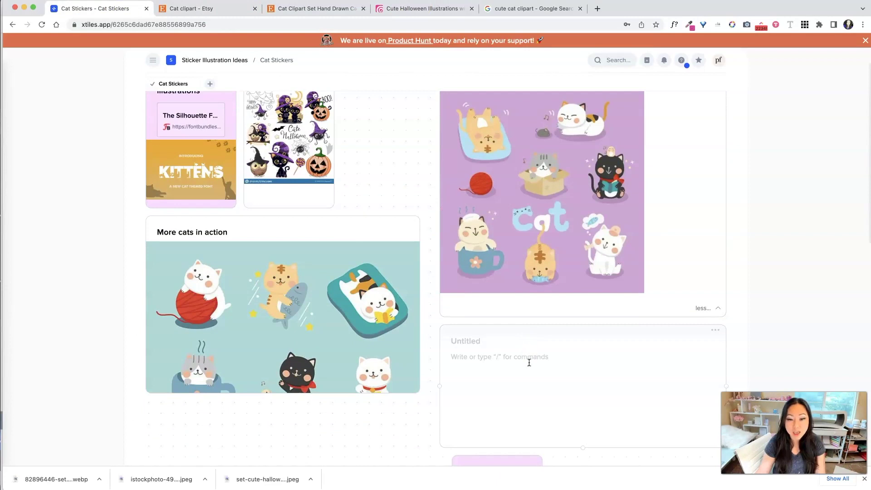
pyautogui.click(529, 359)
pyautogui.press('cmd+v')
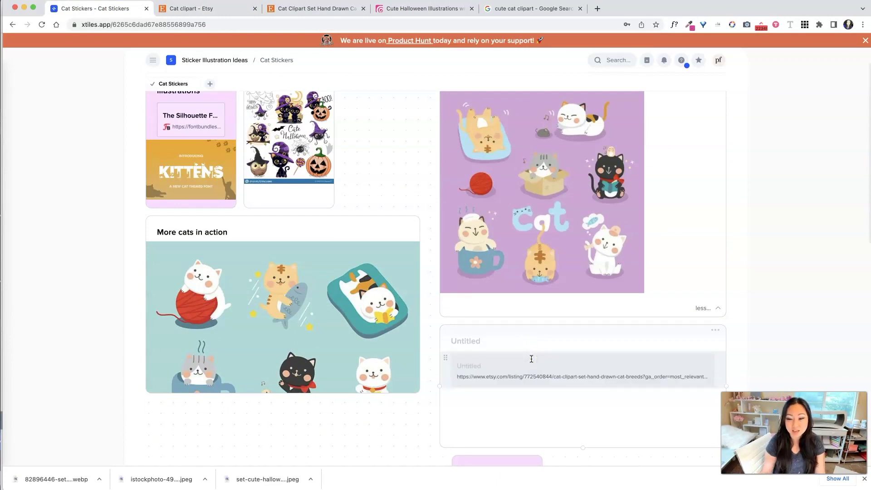
pyautogui.click(500, 342)
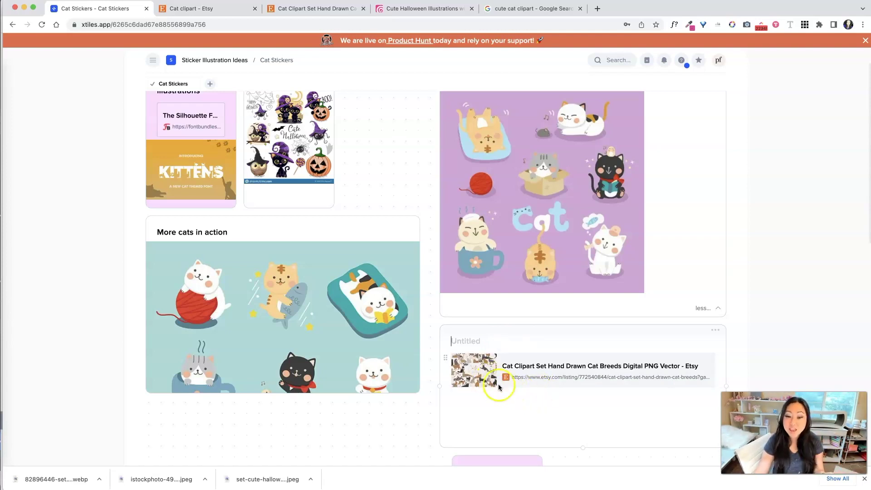
pyautogui.click(476, 344)
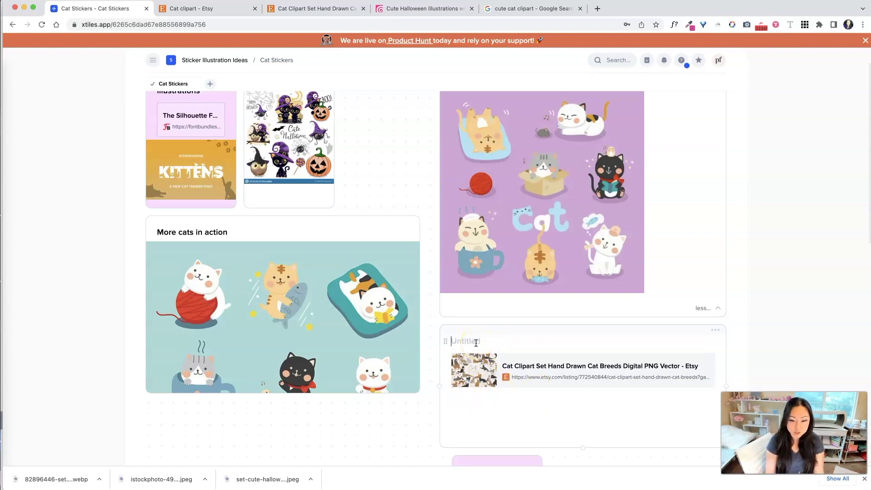
pyautogui.write('Ext')
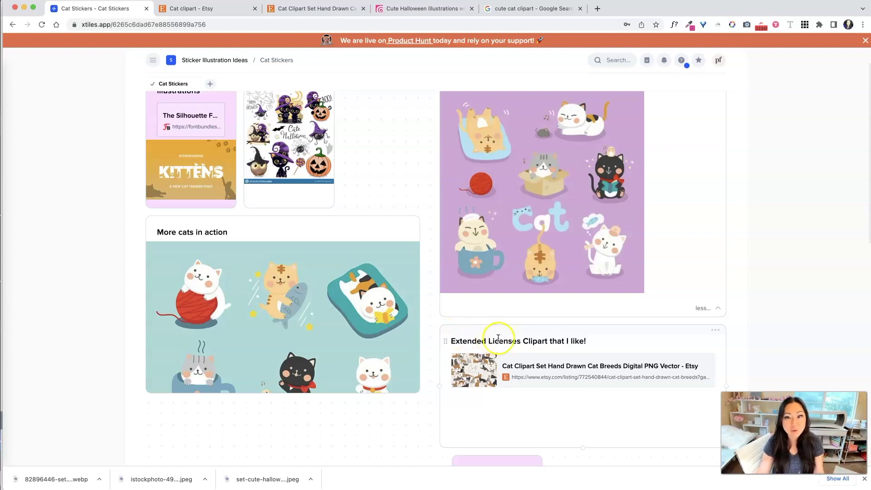
pyautogui.click(596, 379)
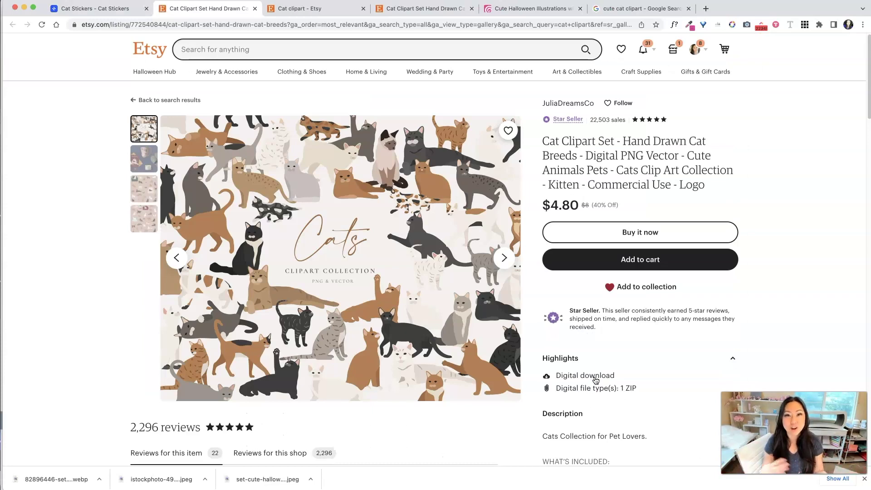
# Open 'How to draw a basic cat sitting' on YouTube, pause it, and copy its share link.
pyautogui.click(83, 13)
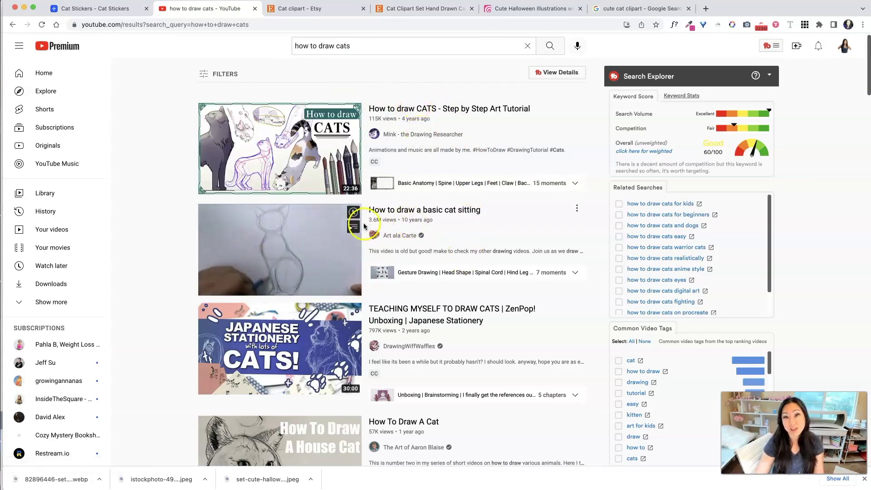
pyautogui.click(418, 216)
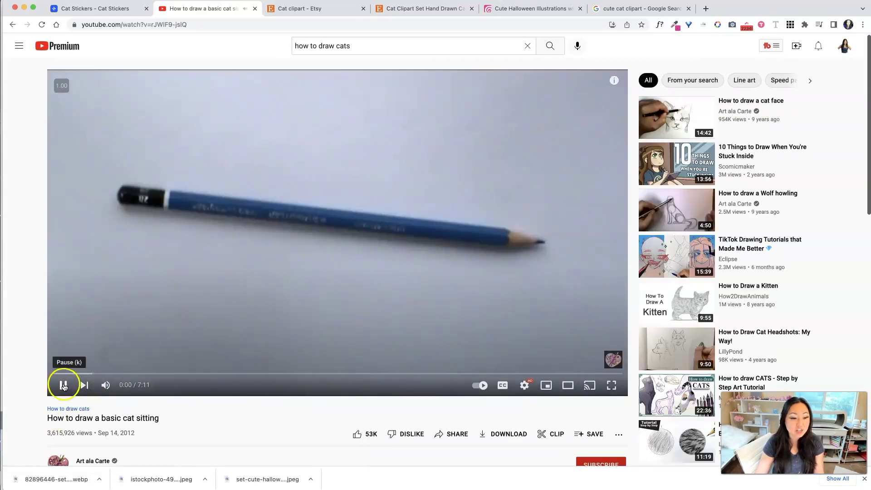
pyautogui.click(62, 385)
pyautogui.click(439, 431)
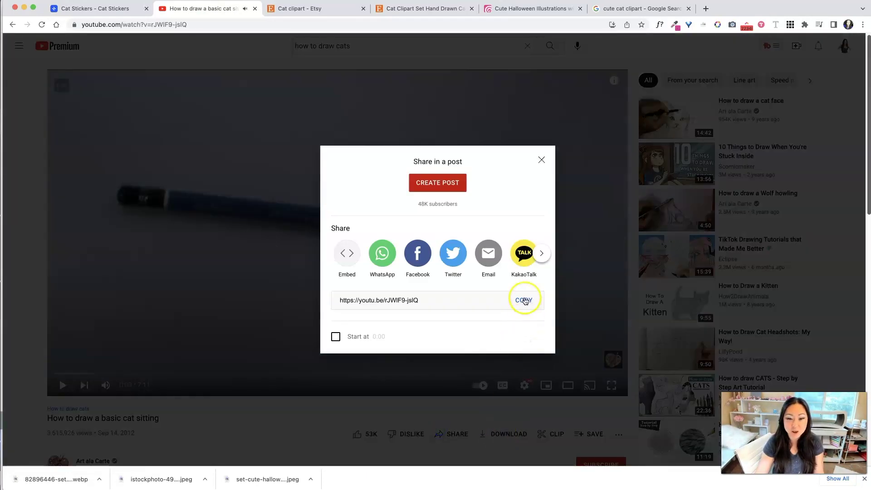
pyautogui.click(524, 299)
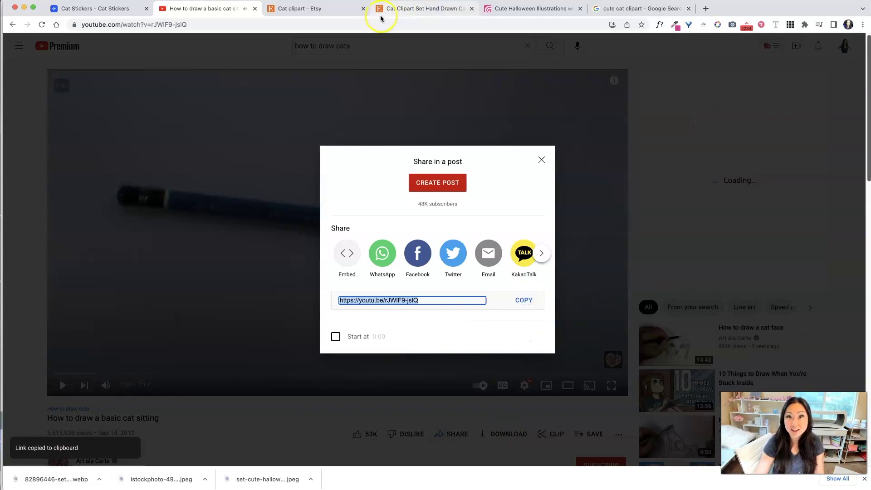
pyautogui.click(108, 9)
# Draw a simple-note tile below the cat illustration and paste the cat-sitting video link to embed it.
pyautogui.scroll(-5, 446, 334)
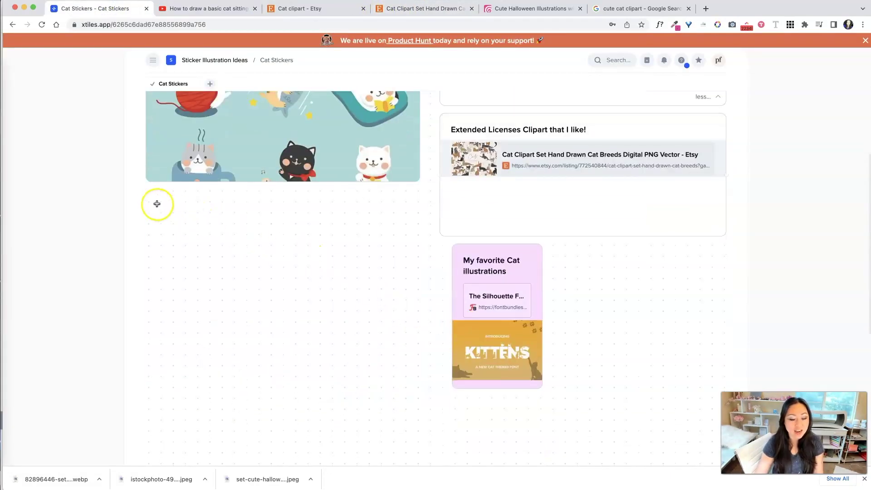
pyautogui.moveTo(155, 203); pyautogui.dragTo(428, 328)
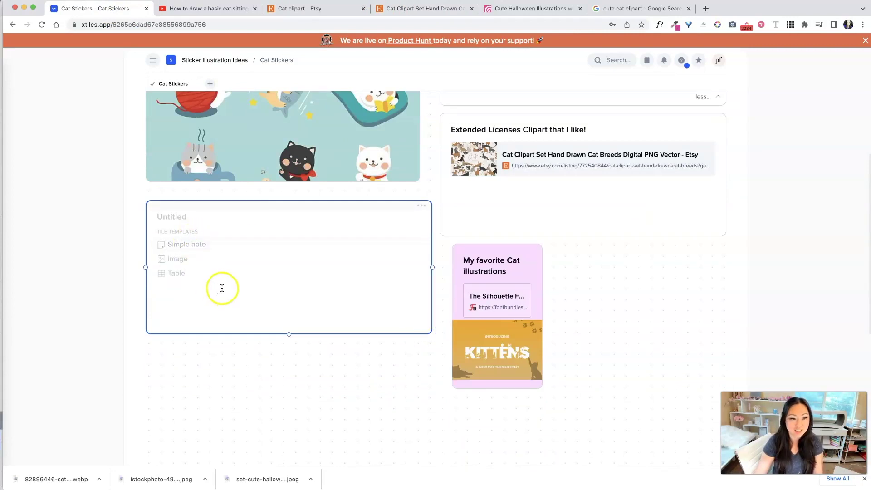
pyautogui.click(193, 245)
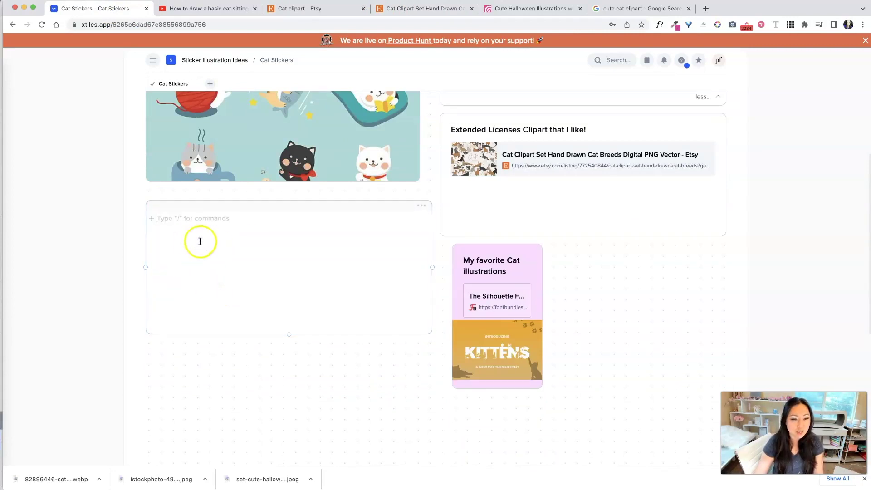
pyautogui.click(200, 221)
pyautogui.press('super+v')
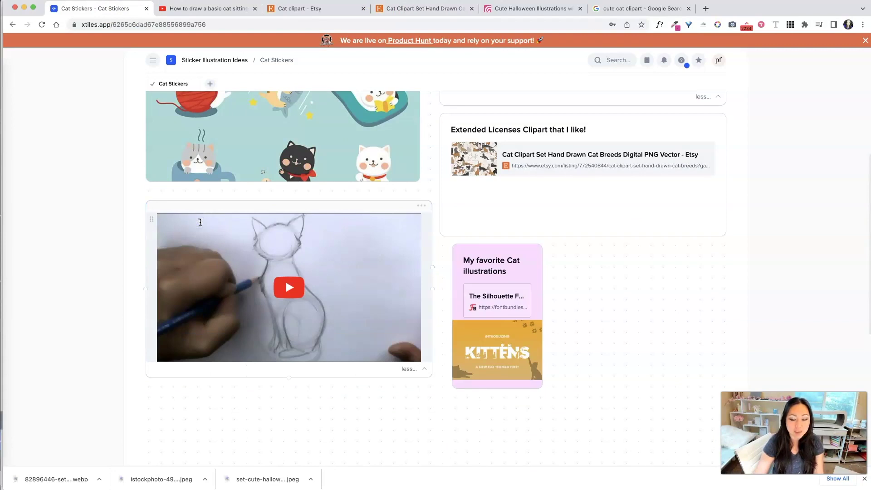
pyautogui.click(267, 445)
pyautogui.click(388, 416)
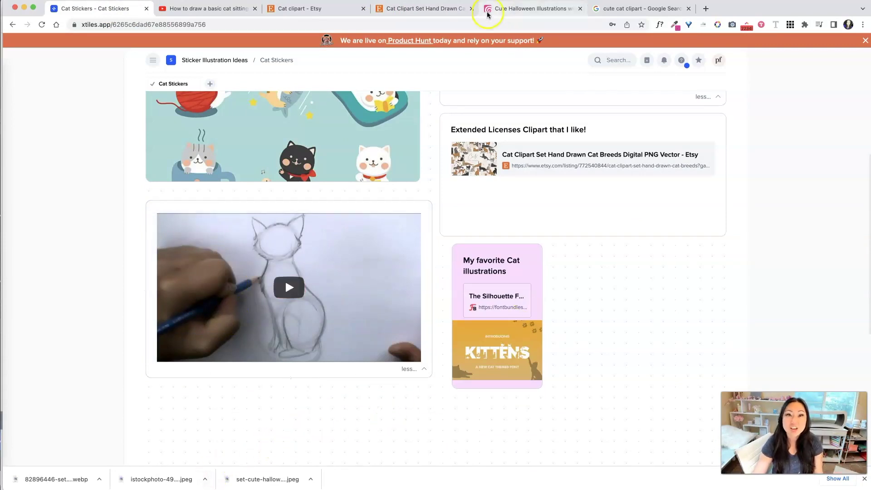
# Open 'How to draw CATS - Step by Step Art Tutorial' from the results, pause it, and copy its share link.
pyautogui.click(225, 12)
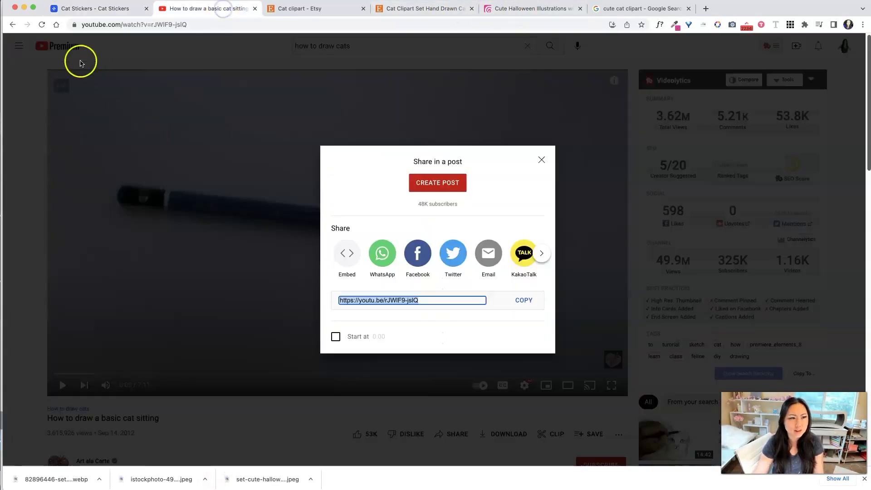
pyautogui.click(13, 24)
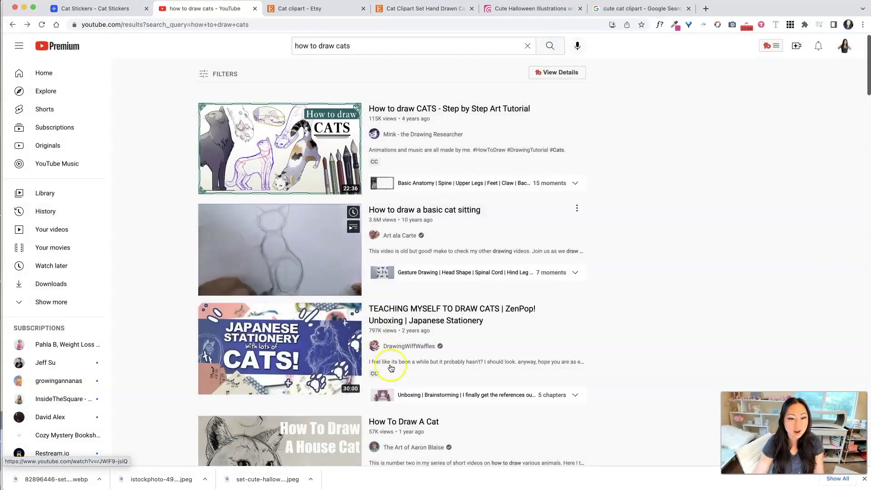
pyautogui.click(414, 110)
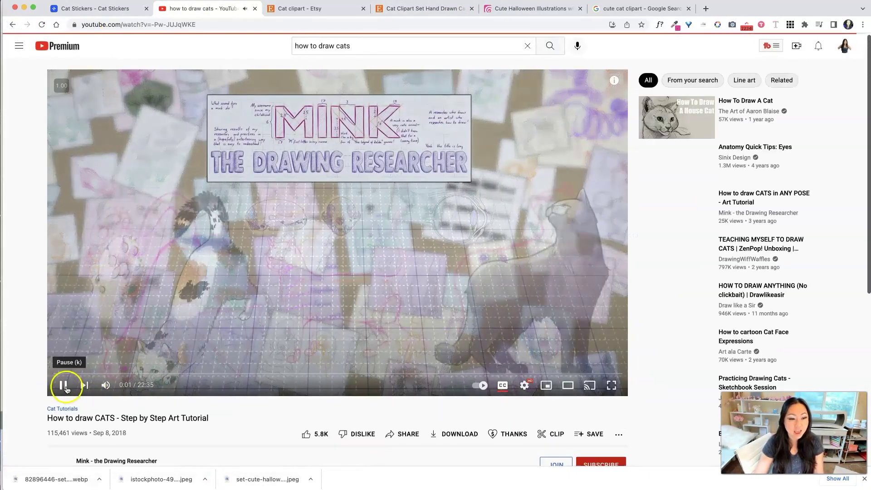
pyautogui.click(65, 389)
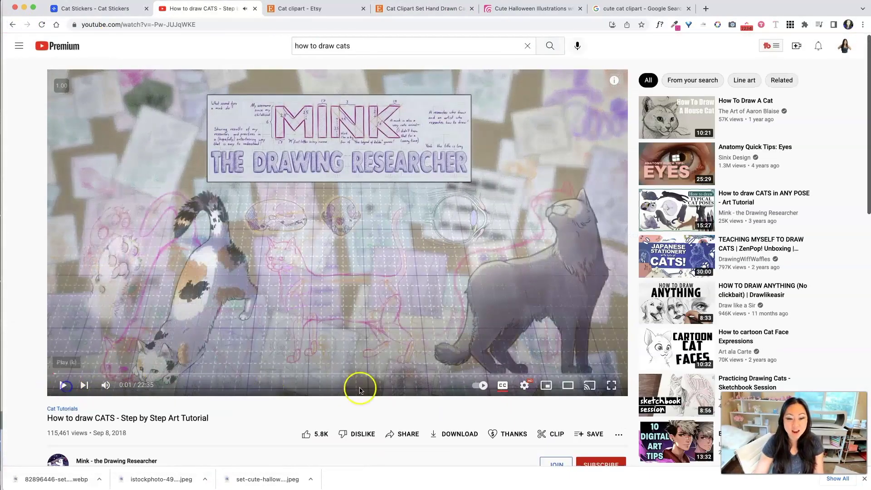
pyautogui.click(406, 433)
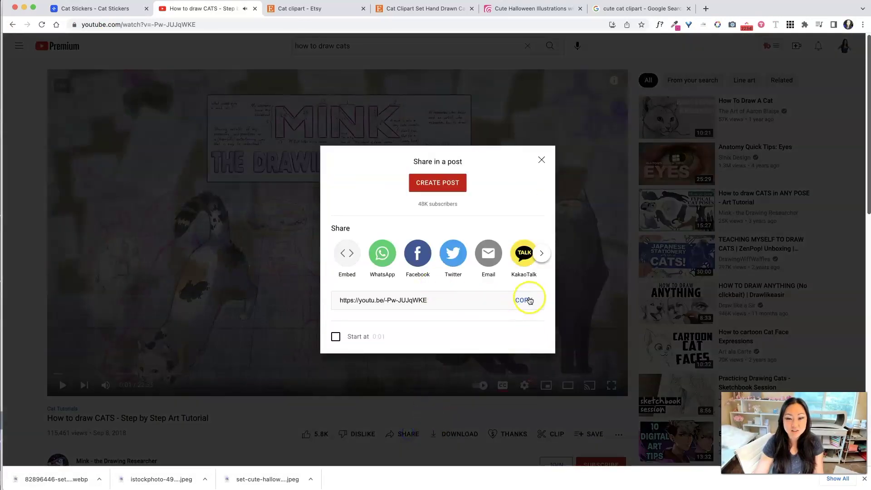
pyautogui.click(518, 305)
# Draw a new tile below the first video and paste the How to draw CATS tutorial link into it.
pyautogui.click(110, 7)
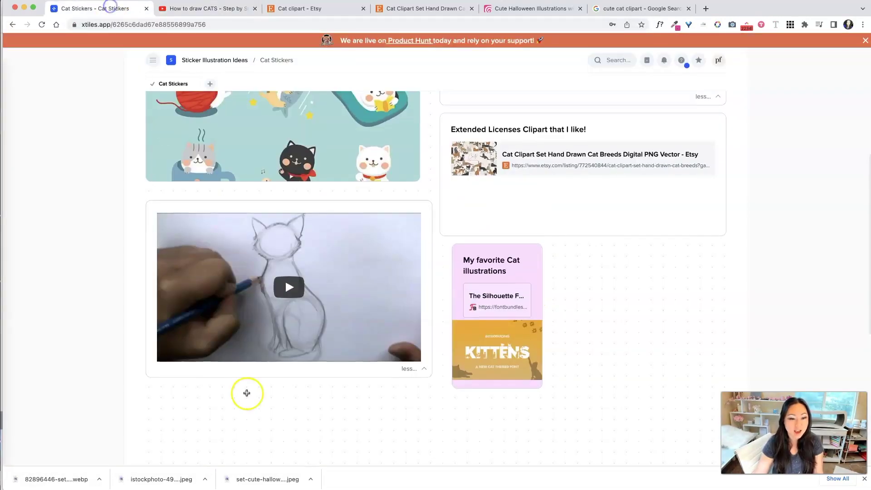
pyautogui.scroll(-2, 247, 399)
pyautogui.moveTo(178, 358)
pyautogui.mouseDown()
pyautogui.moveTo(160, 353)
pyautogui.moveTo(399, 421)
pyautogui.moveTo(444, 445)
pyautogui.moveTo(435, 469)
pyautogui.mouseUp()
pyautogui.hotkey('ctrl', 'v')
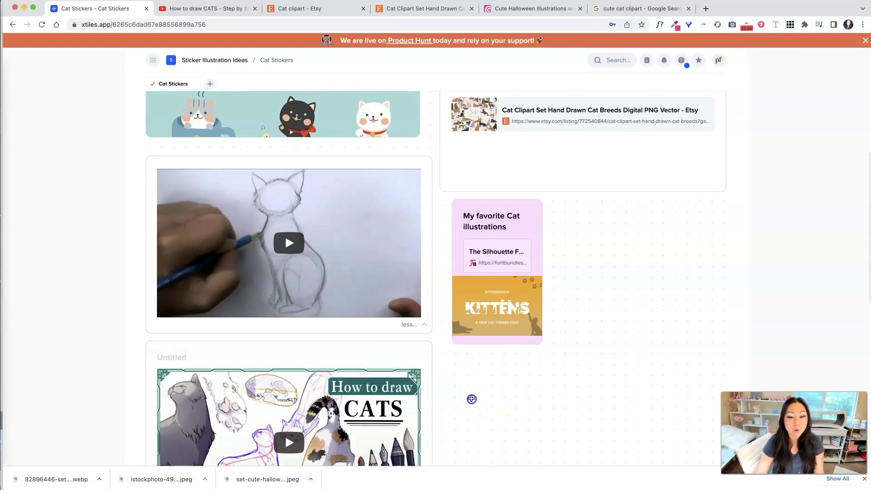
# Play the embedded cat-sitting video and leave it muted.
pyautogui.click(289, 249)
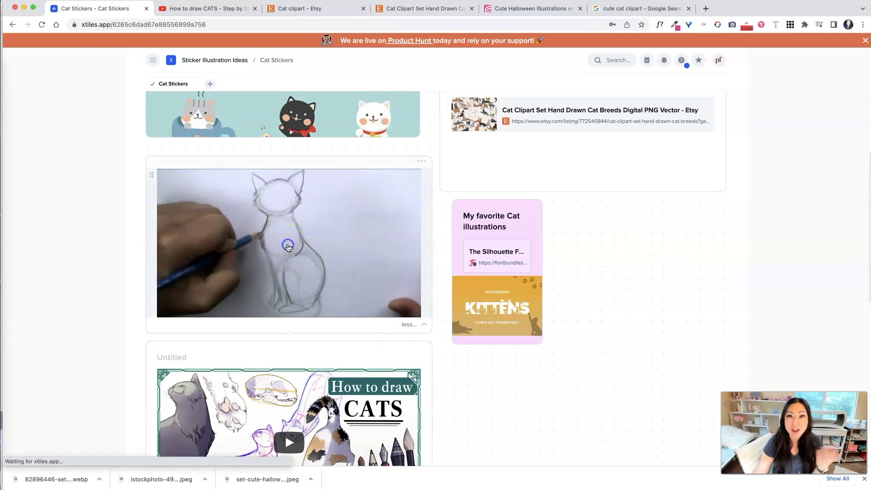
pyautogui.click(191, 311)
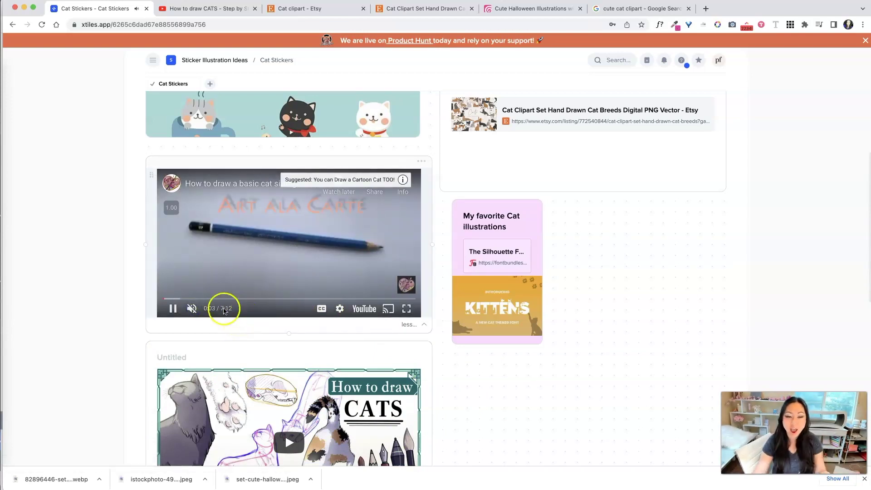
pyautogui.click(194, 309)
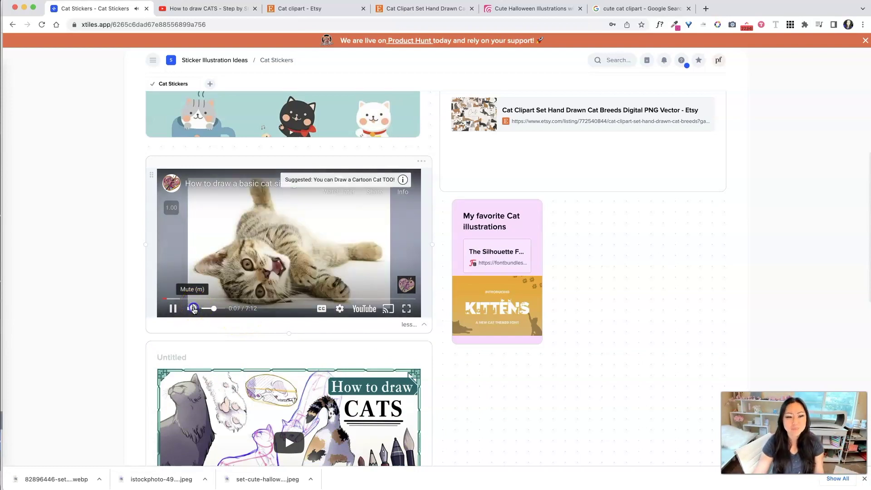
pyautogui.click(193, 309)
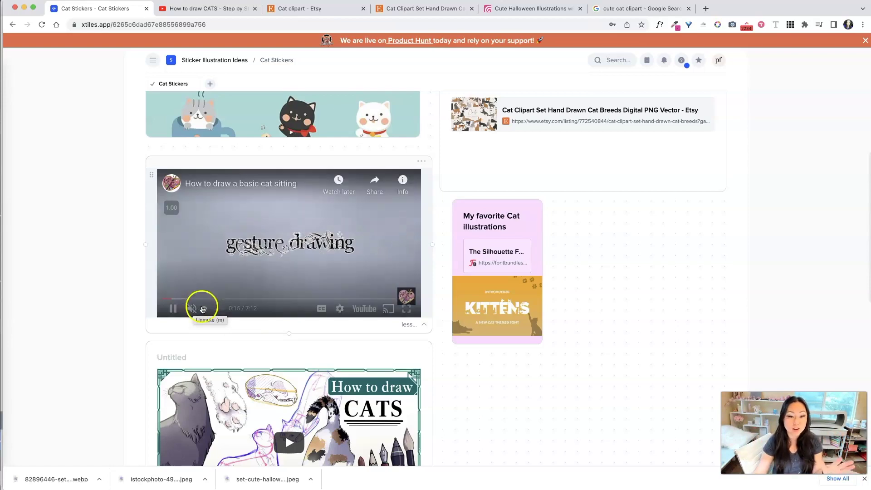
# Pause the cat-sitting video, play the How to draw CATS tutorial, and jump ahead to about 9:26.
pyautogui.click(172, 308)
pyautogui.scroll(-3, 305, 378)
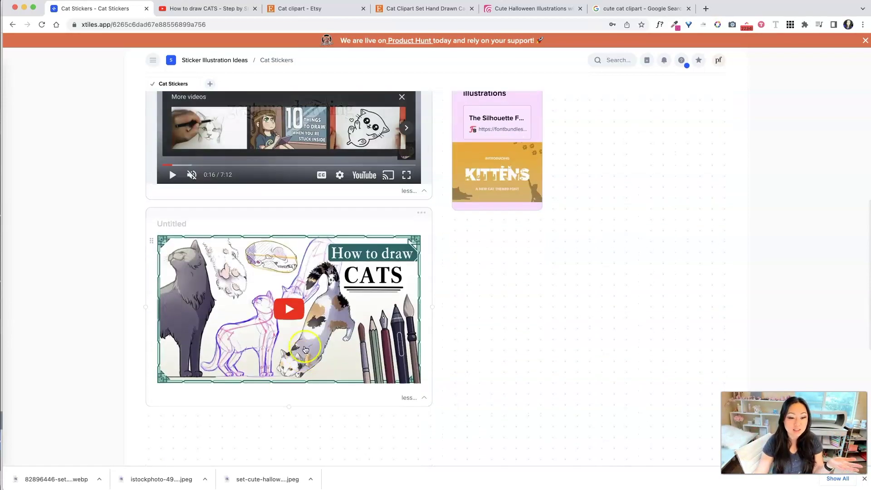
pyautogui.click(321, 323)
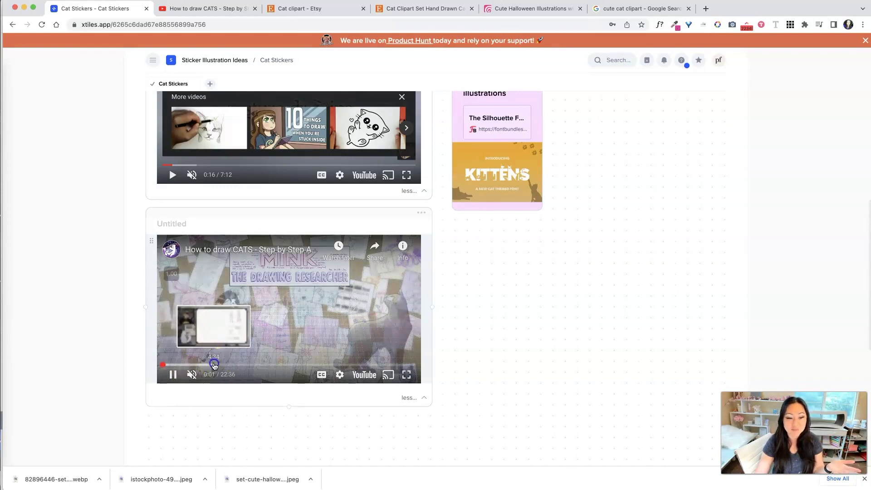
pyautogui.click(214, 364)
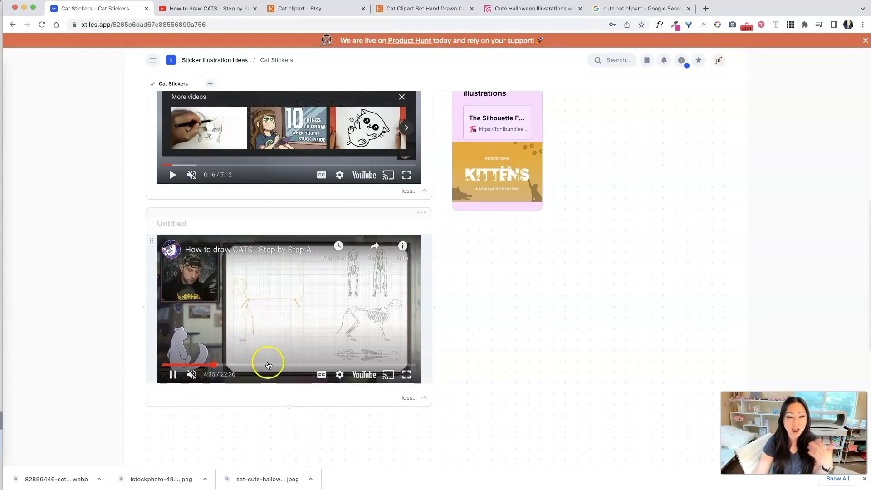
pyautogui.click(269, 364)
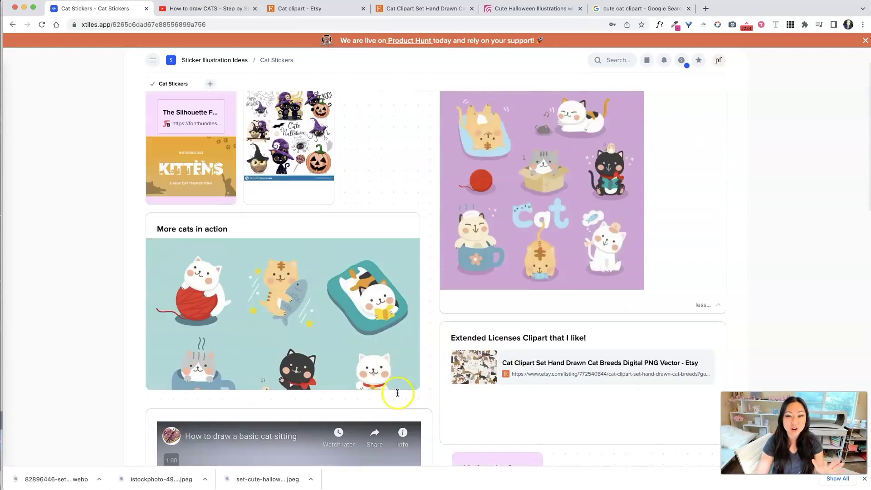
pyautogui.scroll(3, 397, 393)
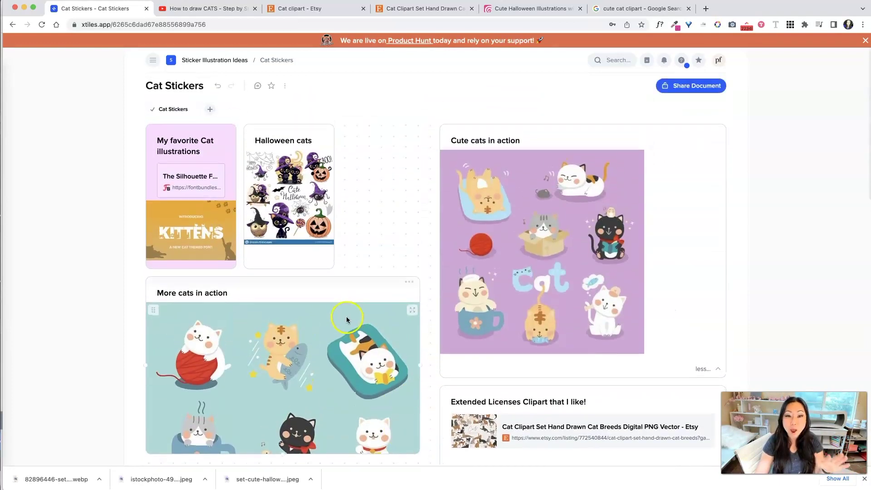
pyautogui.scroll(-5, 567, 399)
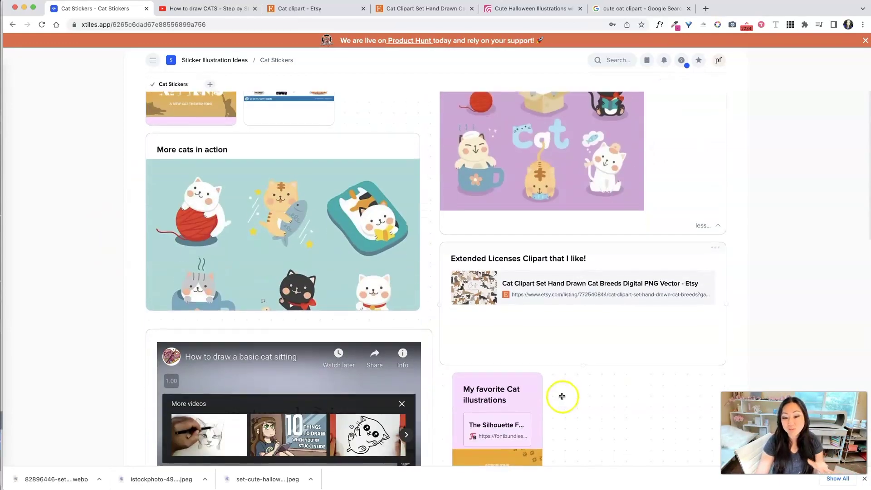
pyautogui.scroll(-2, 554, 388)
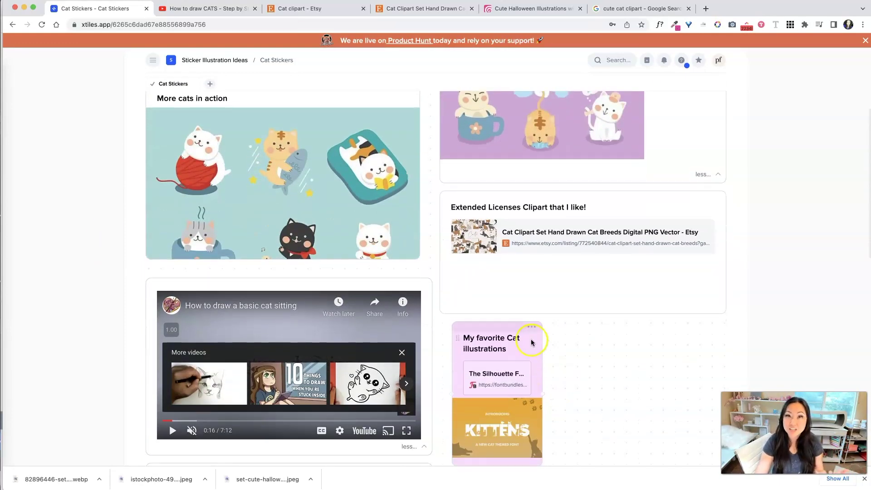
pyautogui.scroll(-5, 526, 340)
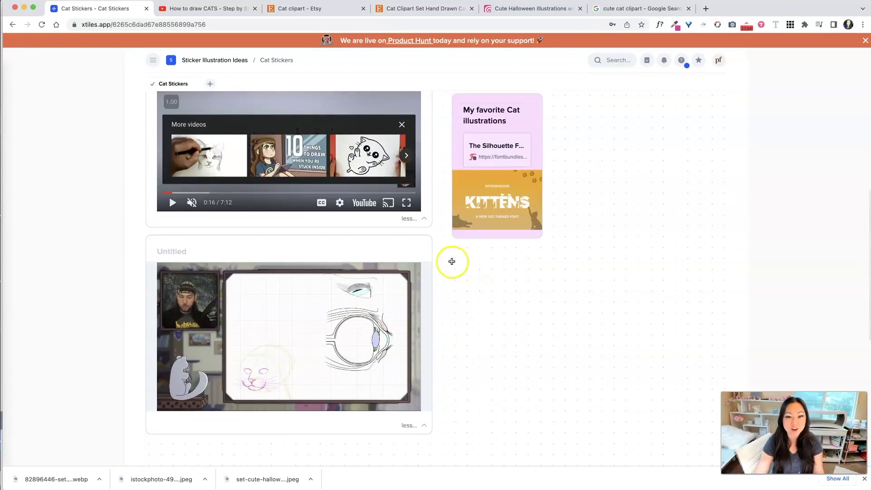
# Create a new tile beside the video and title it 'Notes on drawing'.
pyautogui.moveTo(451, 261); pyautogui.dragTo(704, 409)
pyautogui.click(463, 261)
pyautogui.write('Note')
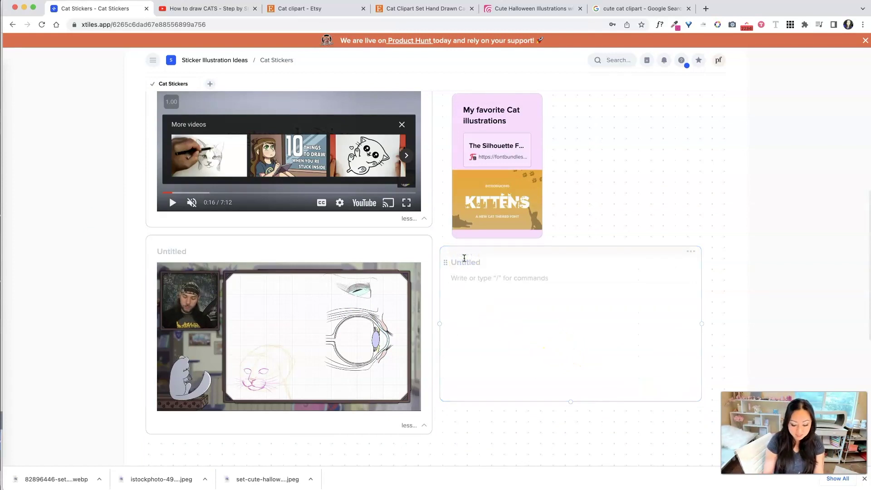
pyautogui.write('s on drawing')
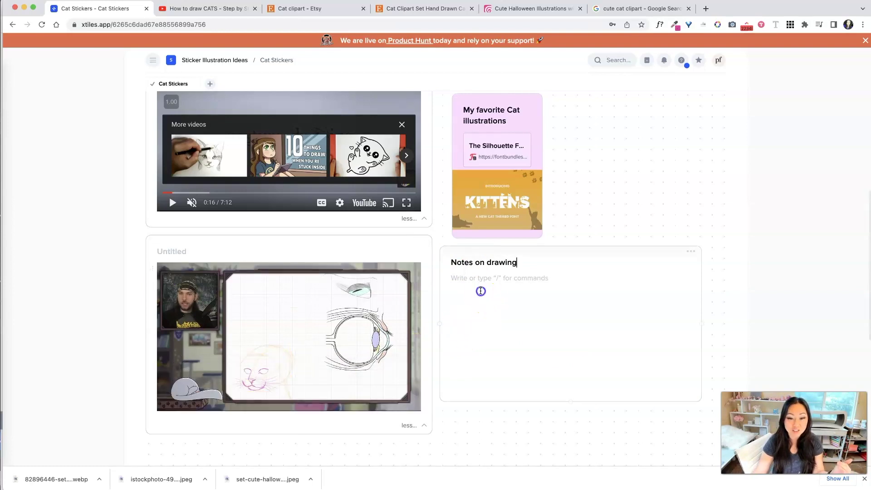
# List 'Draw the eyes first' and 'Draw the whiskers next' in it, and slightly shrink the Untitled video tile.
pyautogui.click(481, 285)
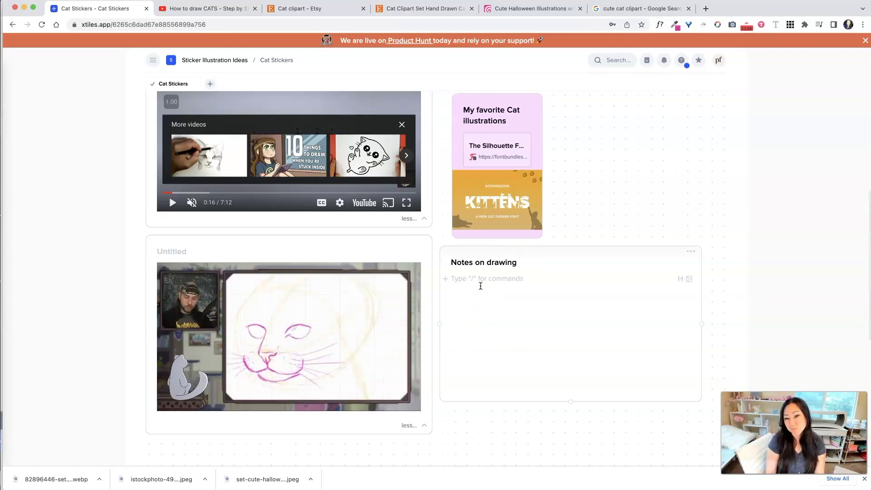
pyautogui.write('Draw the eyes first')
pyautogui.press('Return')
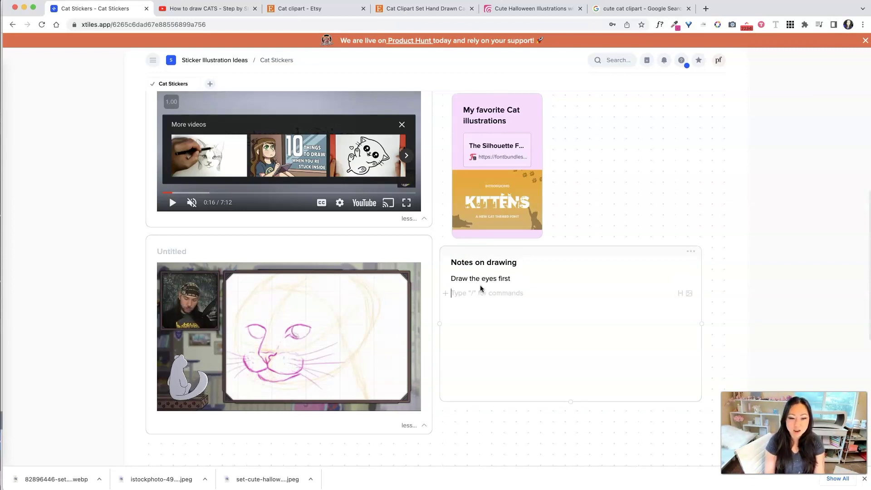
pyautogui.write('Draw the whiskers next')
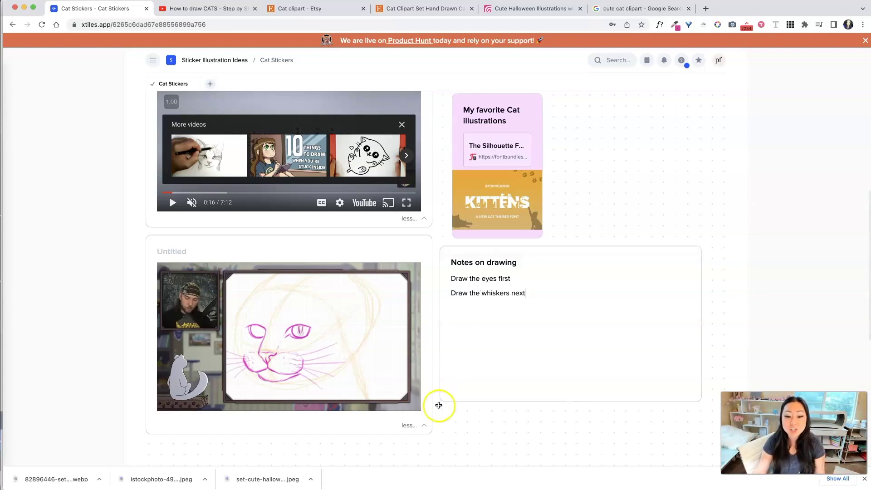
pyautogui.moveTo(431, 431); pyautogui.dragTo(425, 410)
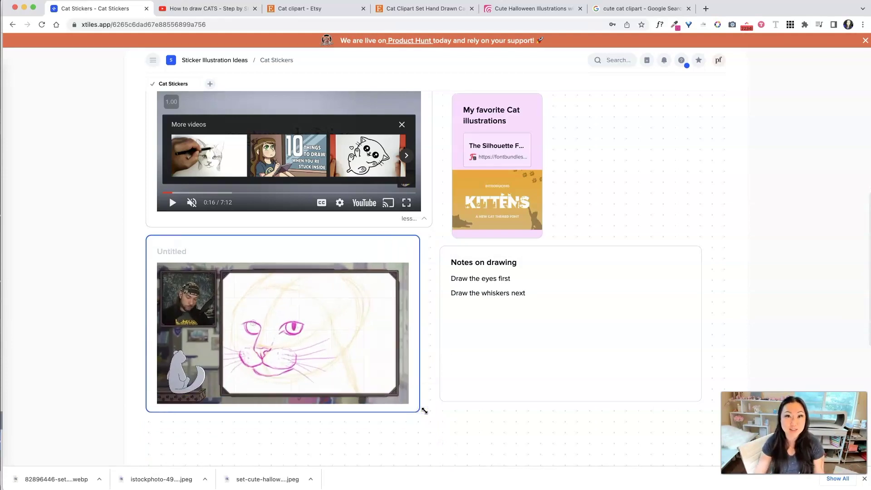
# Add new pages named 'Dogs' and 'Baby Foxes' after Cat Stickers.
pyautogui.scroll(10, 353, 270)
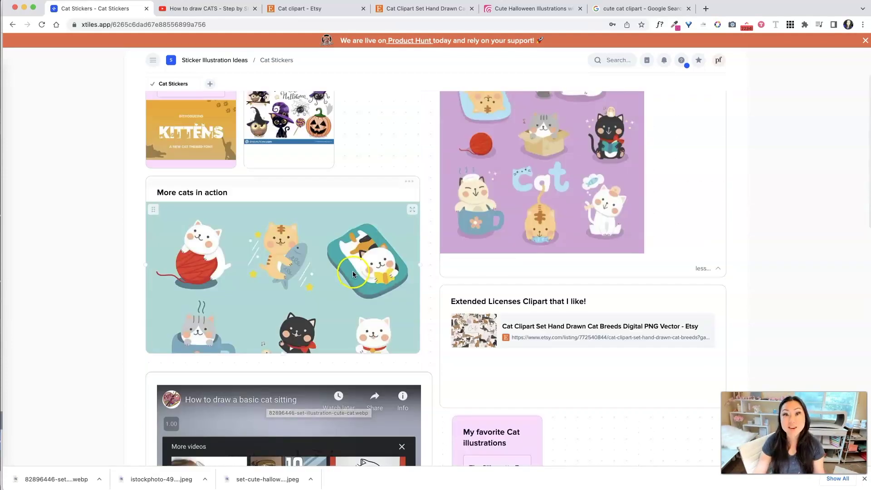
pyautogui.click(280, 151)
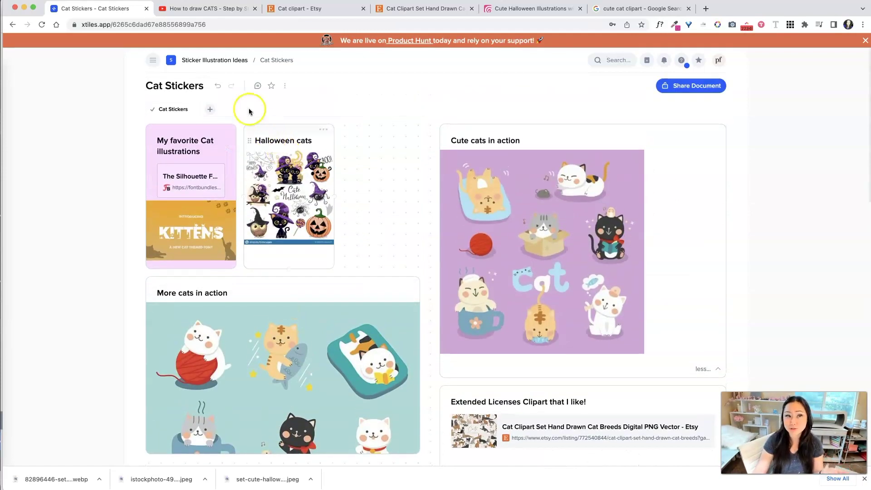
pyautogui.click(210, 109)
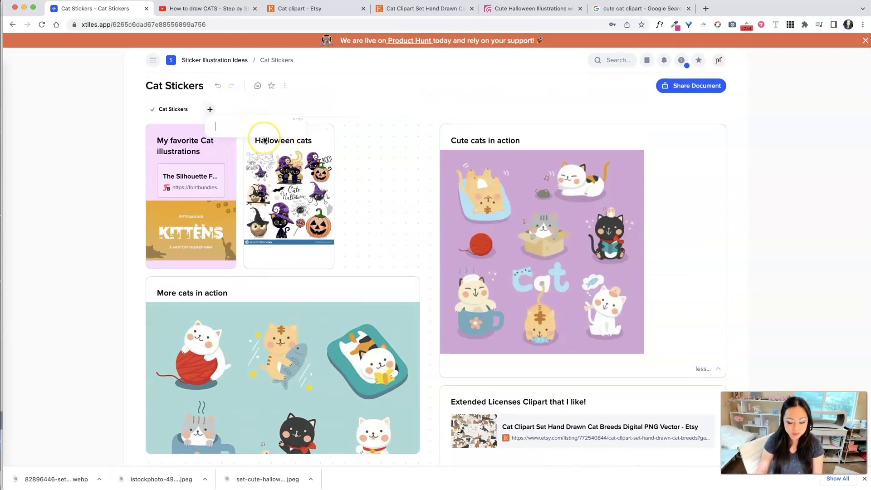
pyautogui.write('Dogs')
pyautogui.press('Return')
pyautogui.click(231, 110)
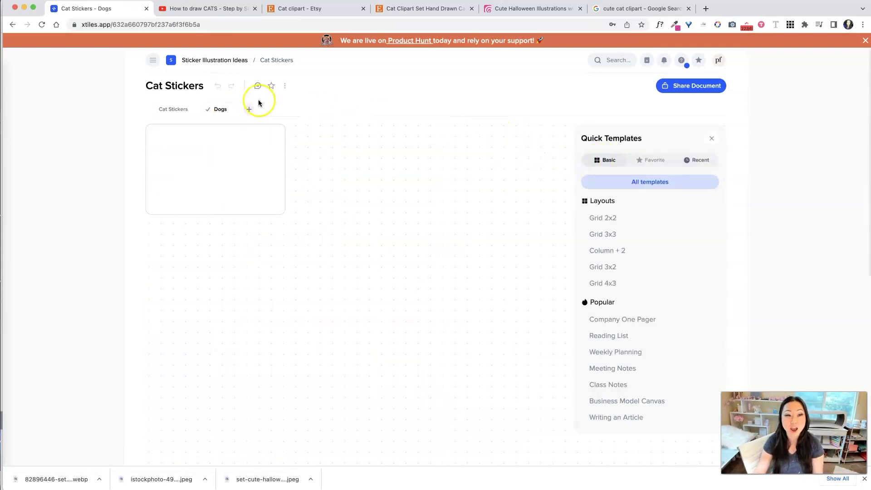
pyautogui.click(248, 109)
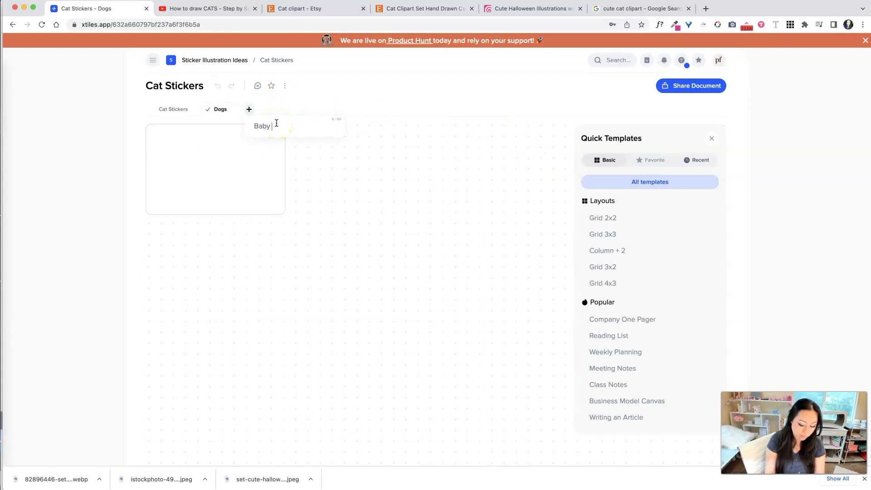
pyautogui.press('Return')
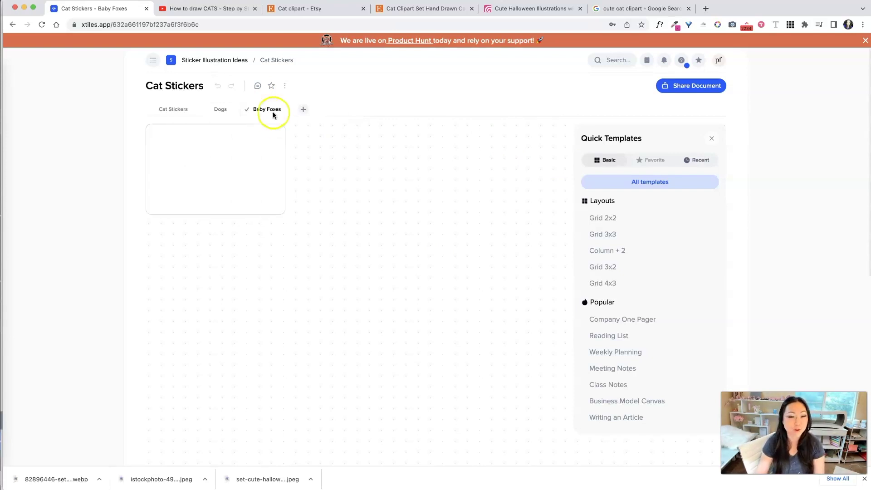
# Add 'January', 'February' and 'March' pages, fixing the misspelled February name.
pyautogui.click(303, 109)
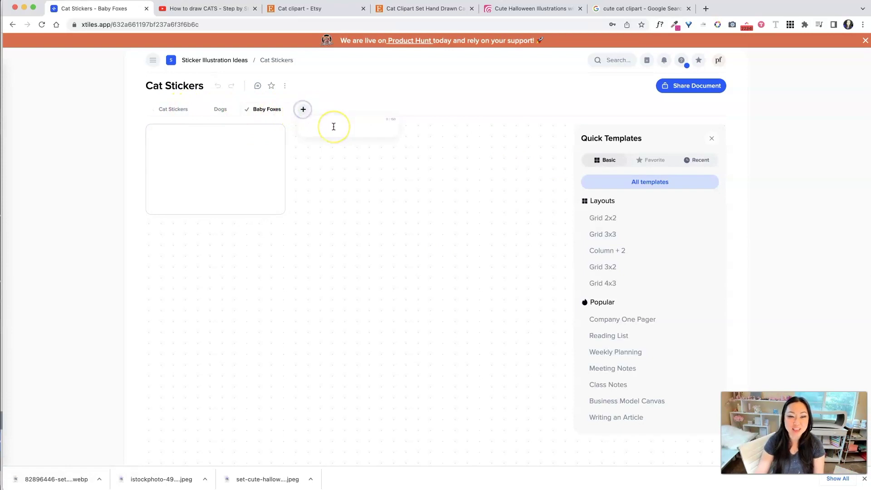
pyautogui.write('January')
pyautogui.press('Return')
pyautogui.click(349, 111)
pyautogui.write('Februrary')
pyautogui.press('BackSpace')
pyautogui.press('BackSpace')
pyautogui.press('BackSpace')
pyautogui.write('ary')
pyautogui.press('Return')
pyautogui.click(396, 109)
pyautogui.write('March')
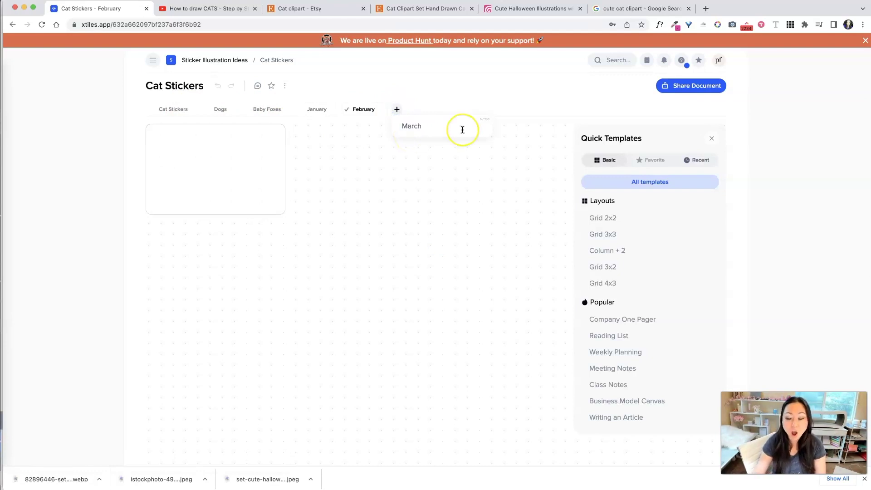
pyautogui.press('Return')
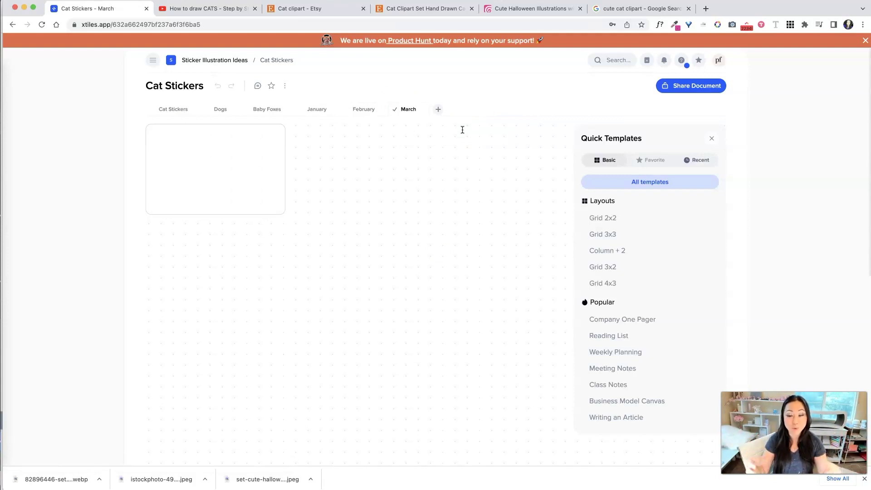
# Look at the Baby Foxes and February pages, then return to Cat Stickers and scroll down the board.
pyautogui.click(263, 109)
pyautogui.click(354, 110)
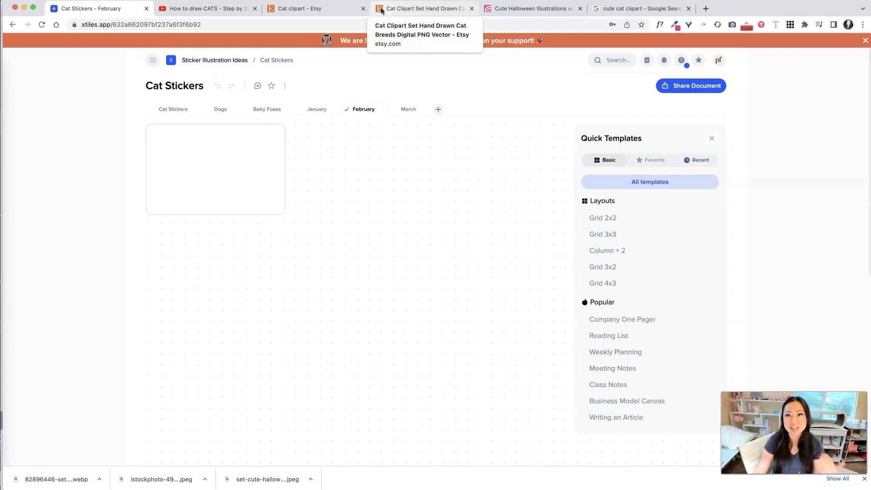
pyautogui.click(303, 119)
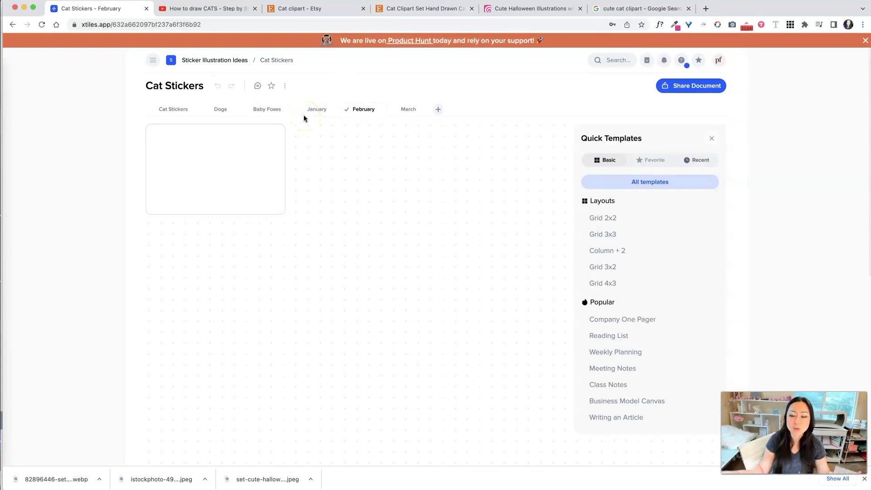
pyautogui.click(181, 110)
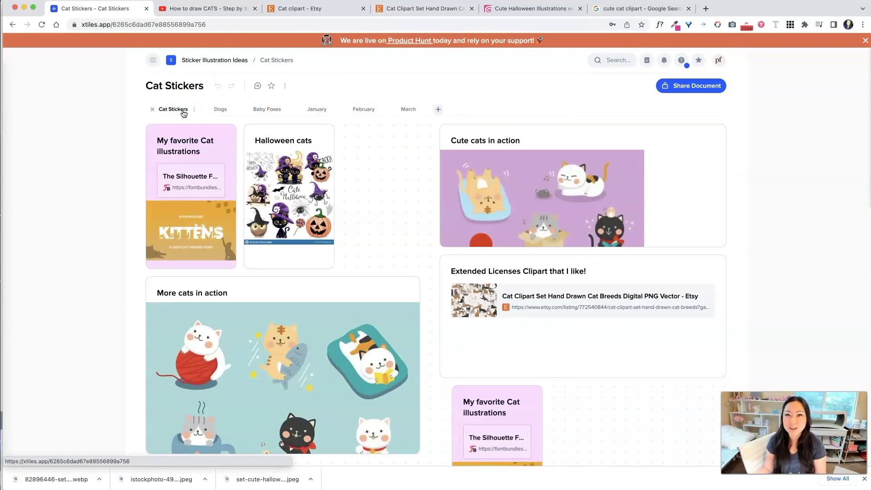
pyautogui.scroll(-3, 292, 272)
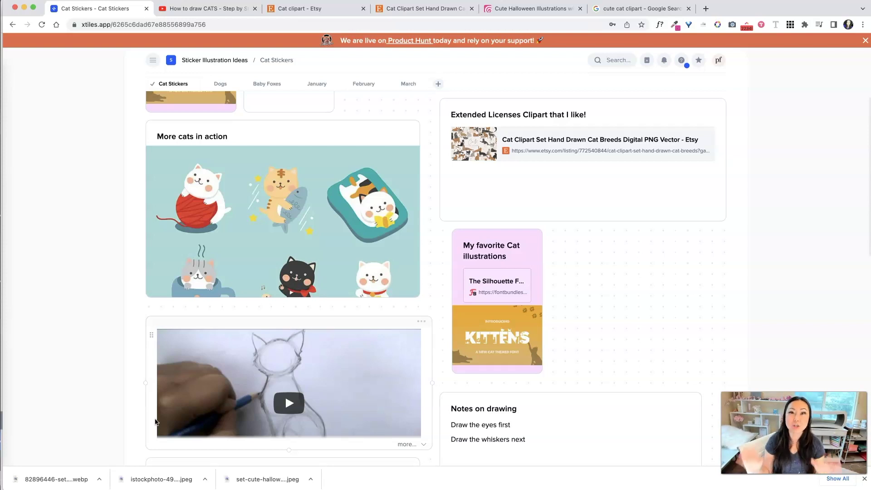
# Narrow the 'More cats in action' tile and shift the Extended Licenses Clipart and Cute cats tiles left.
pyautogui.click(395, 293)
pyautogui.moveTo(420, 296); pyautogui.dragTo(372, 257)
pyautogui.moveTo(659, 258); pyautogui.dragTo(598, 271)
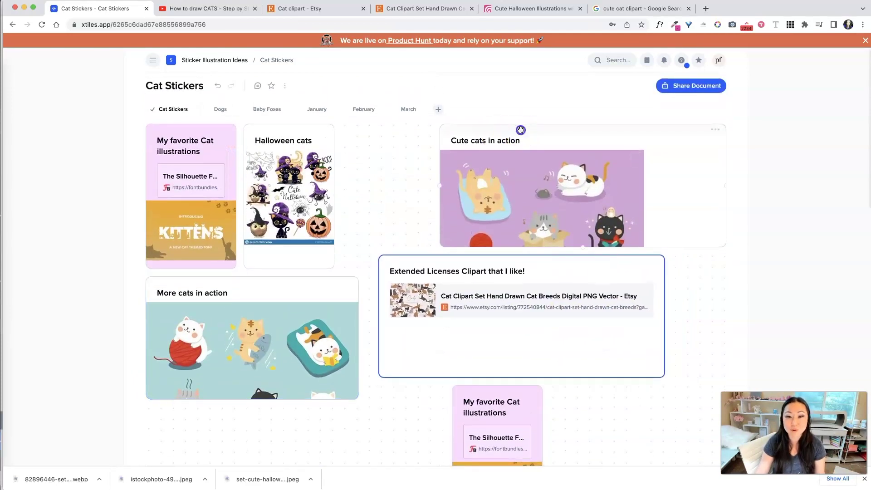
pyautogui.moveTo(520, 130); pyautogui.dragTo(422, 131)
# Start a new line in the Extended Licenses Clipart tile.
pyautogui.scroll(-2, 486, 307)
pyautogui.click(442, 242)
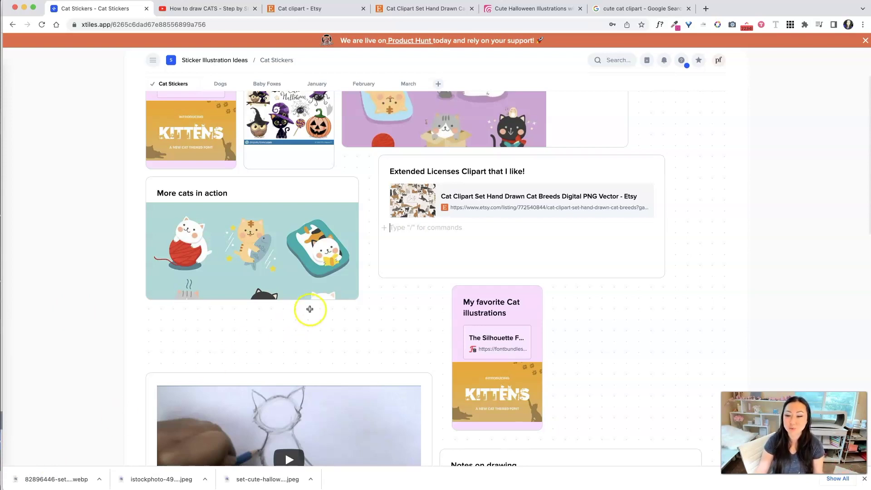
pyautogui.scroll(3, 307, 307)
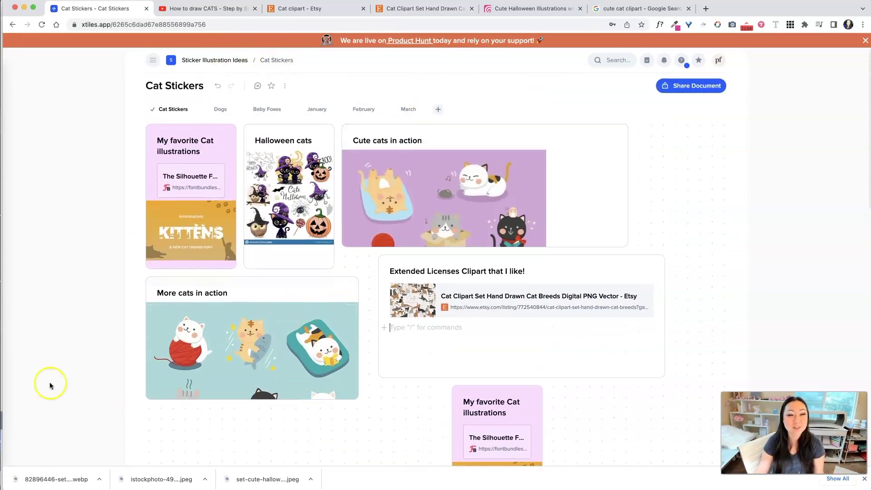